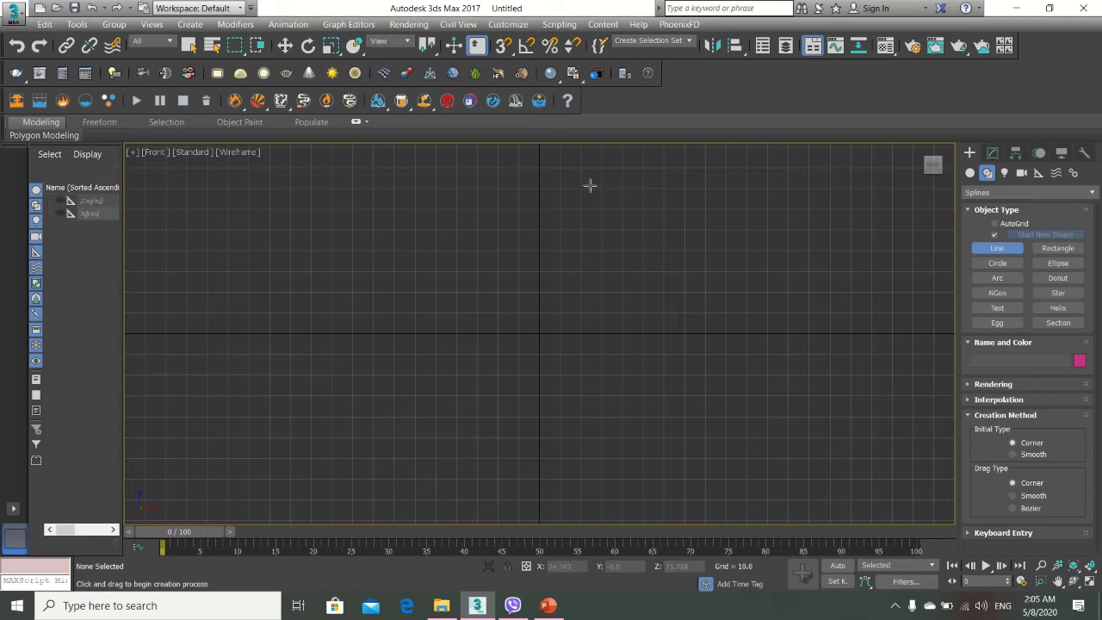
With the Line tool in the Front view, draw a profile's short top edge, neck about 12 units tall, outward shoulder, vertical side, inward taper and lower neck
click(590, 188)
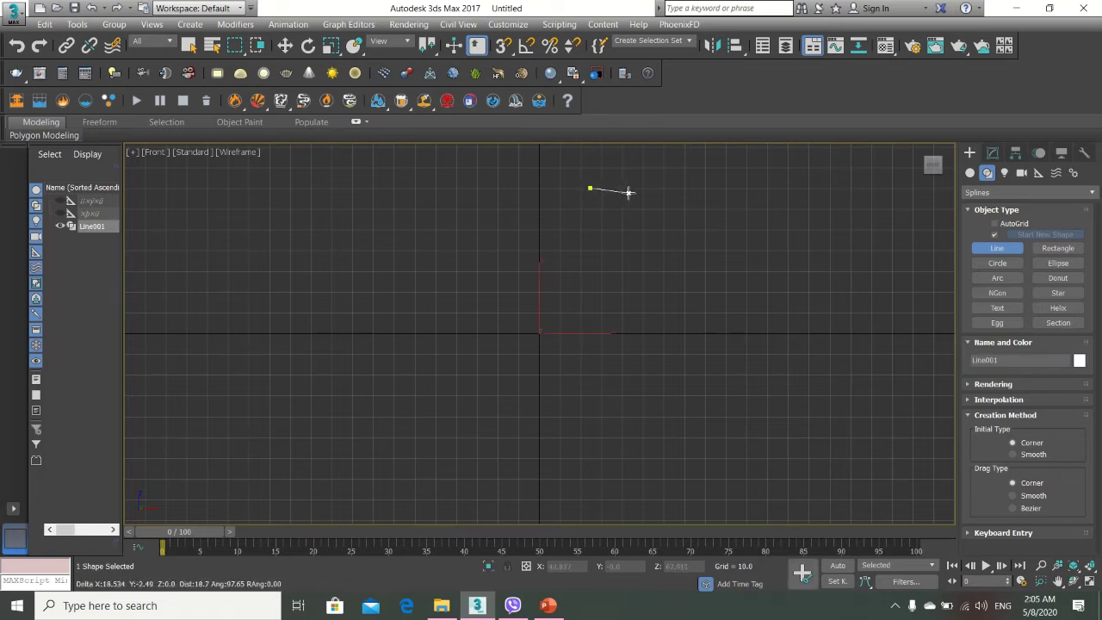
shift+click(609, 187)
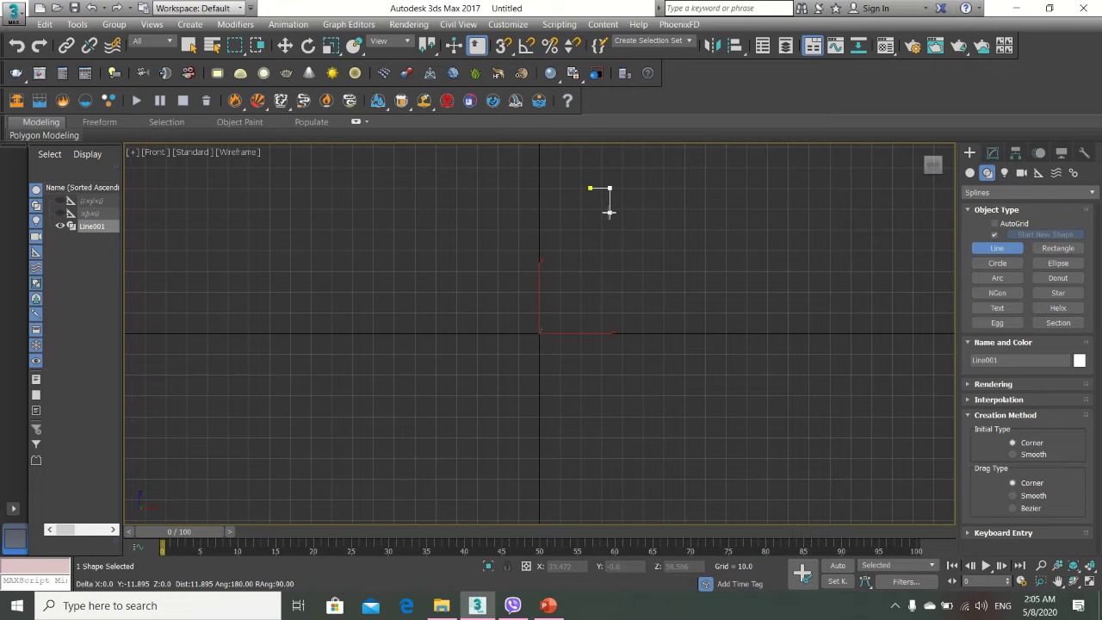
click(610, 212)
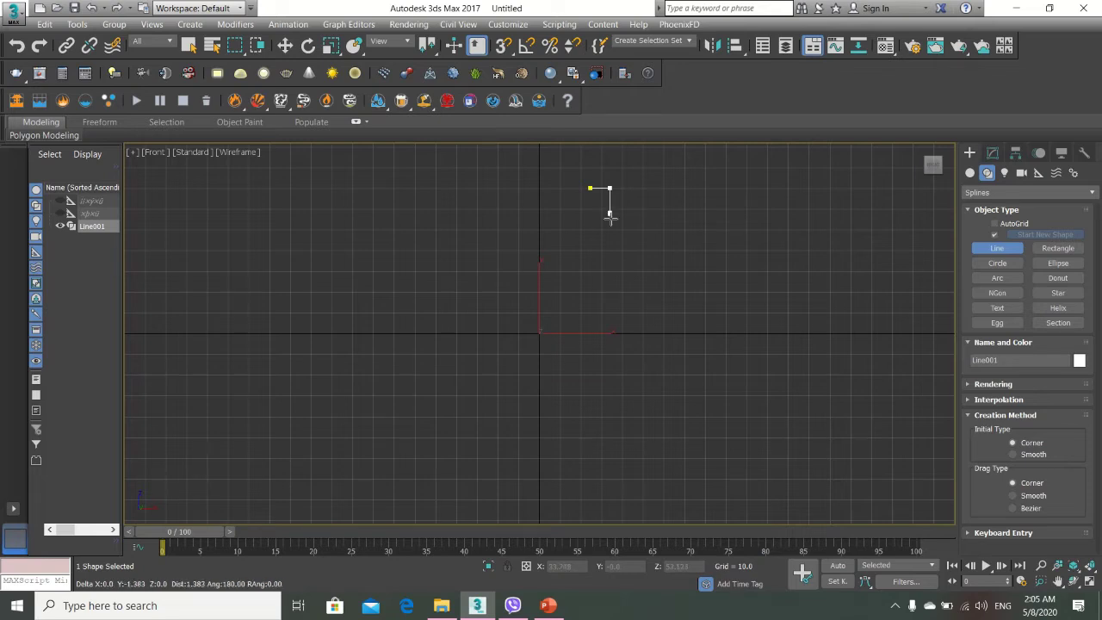
click(654, 265)
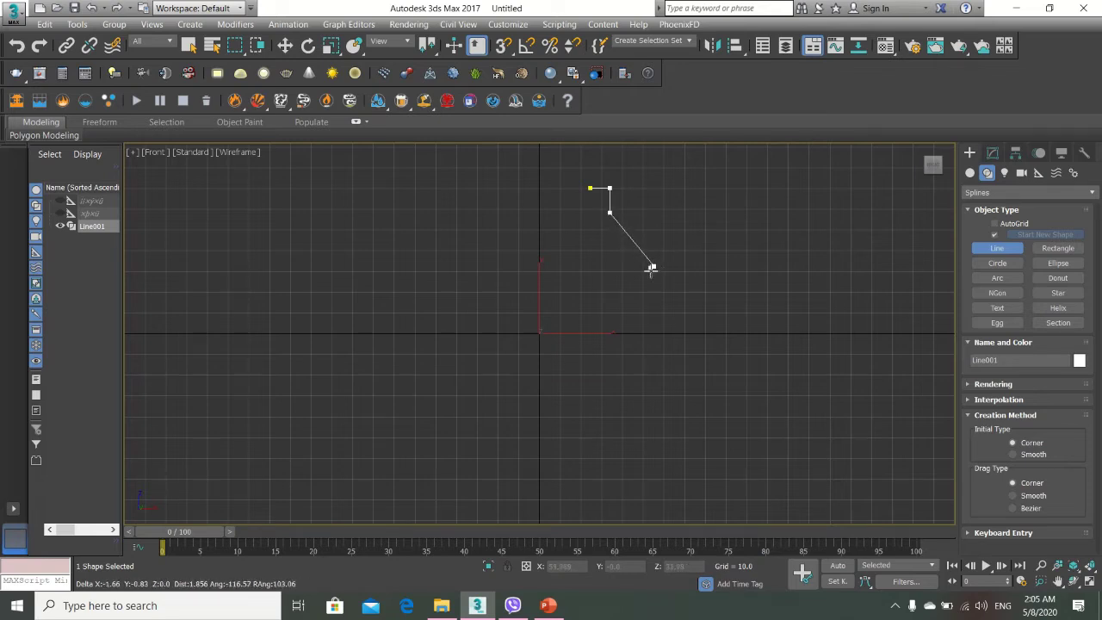
click(653, 339)
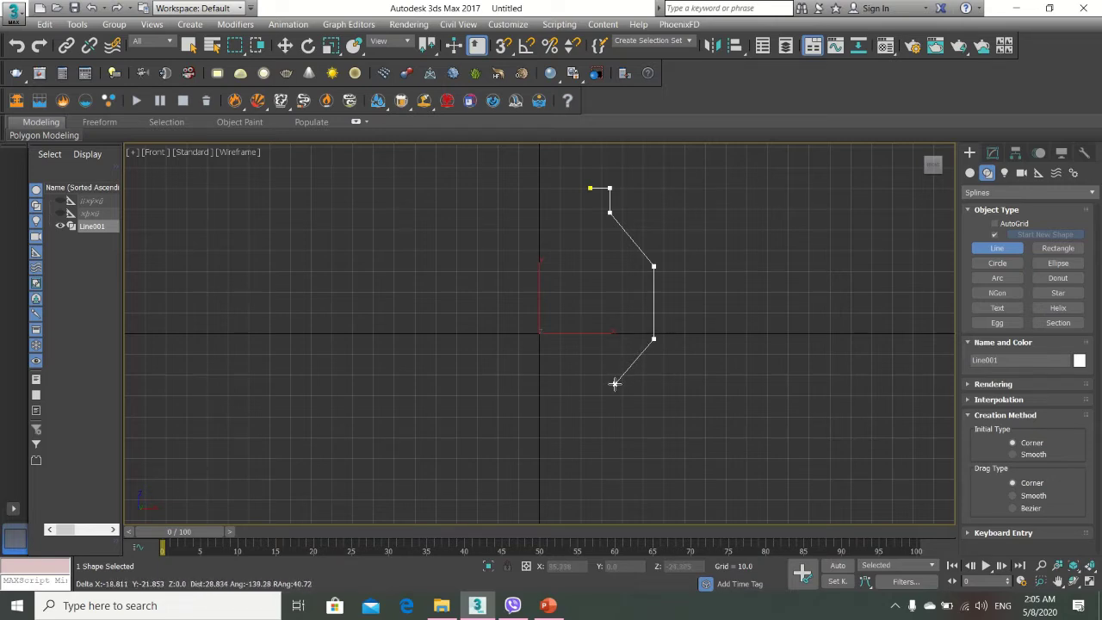
click(612, 383)
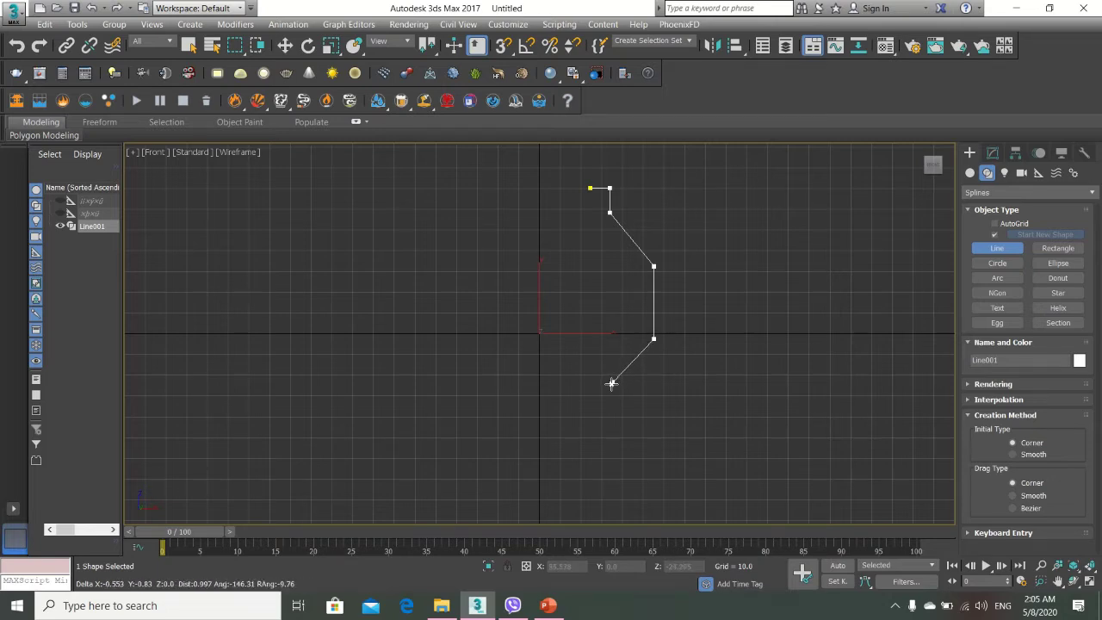
click(611, 413)
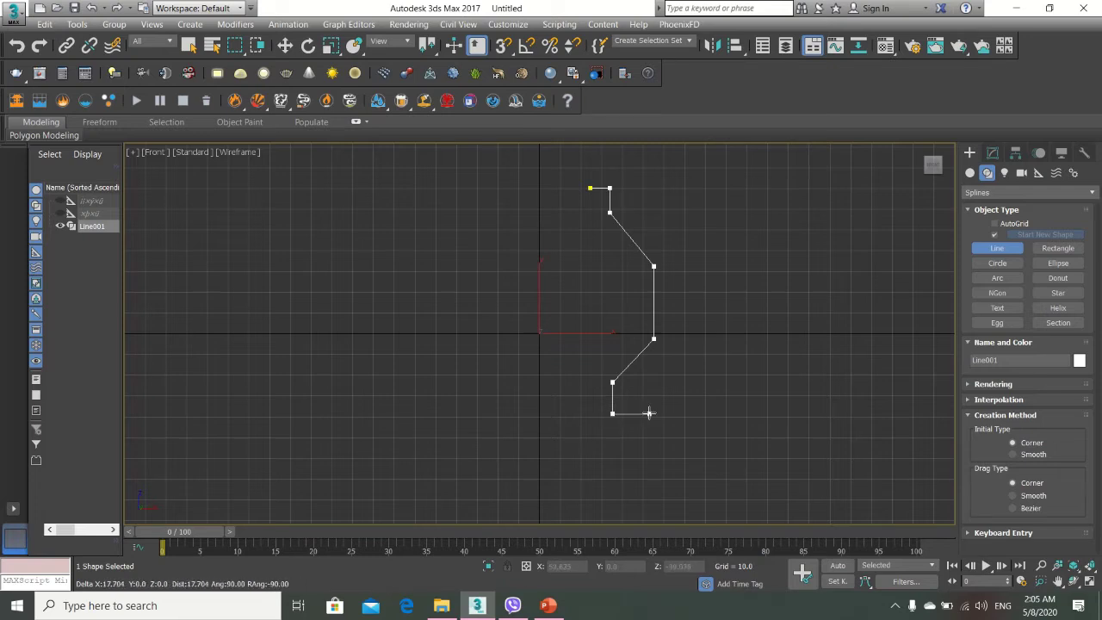
Continue the profile with a rectangular flange about 10 units tall, a long straight stem and a short inward bottom edge, leaving the spline open
click(642, 414)
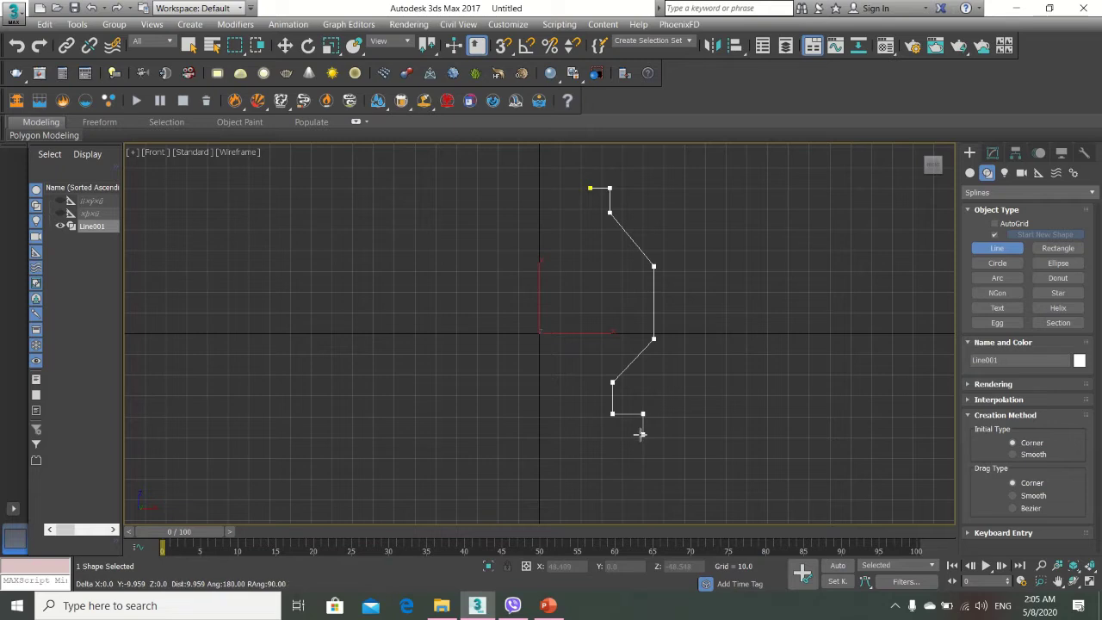
click(642, 433)
click(612, 434)
click(612, 520)
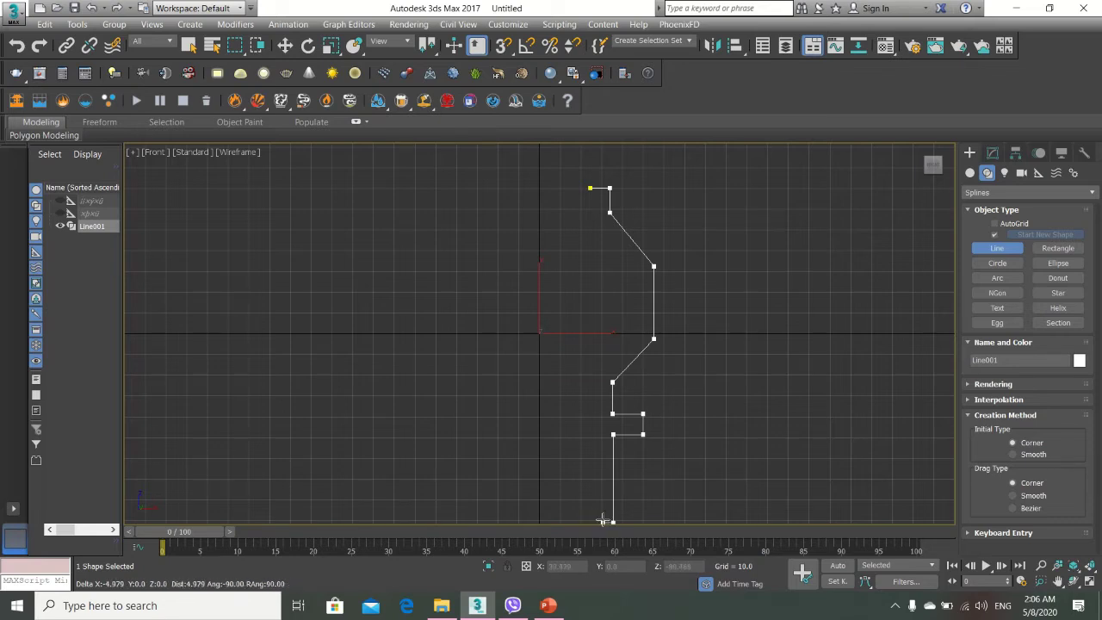
click(601, 519)
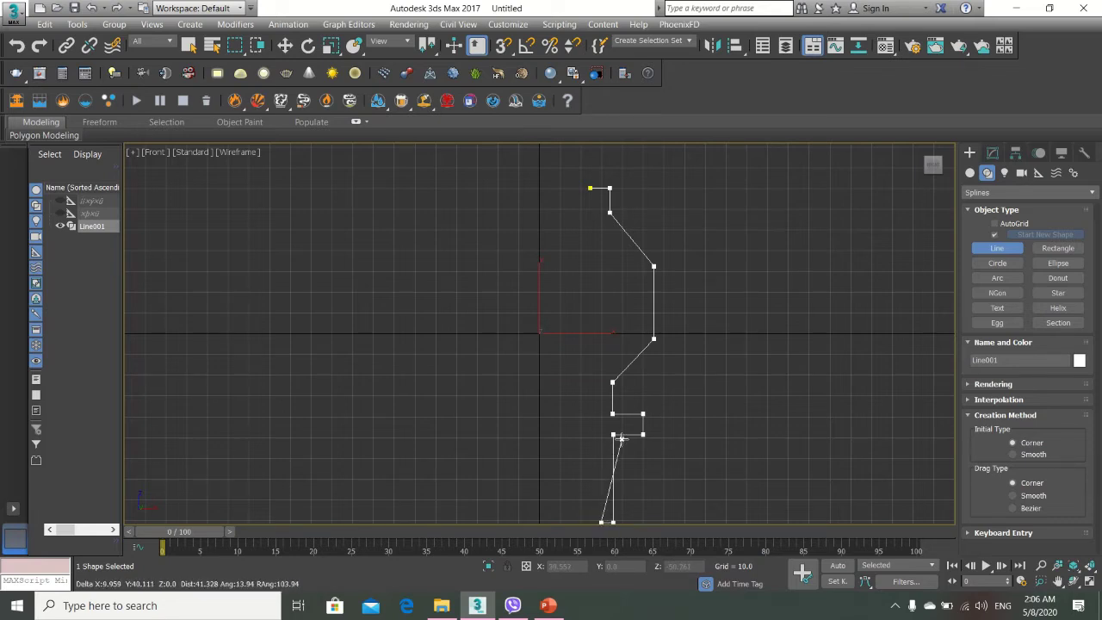
right_click(623, 441)
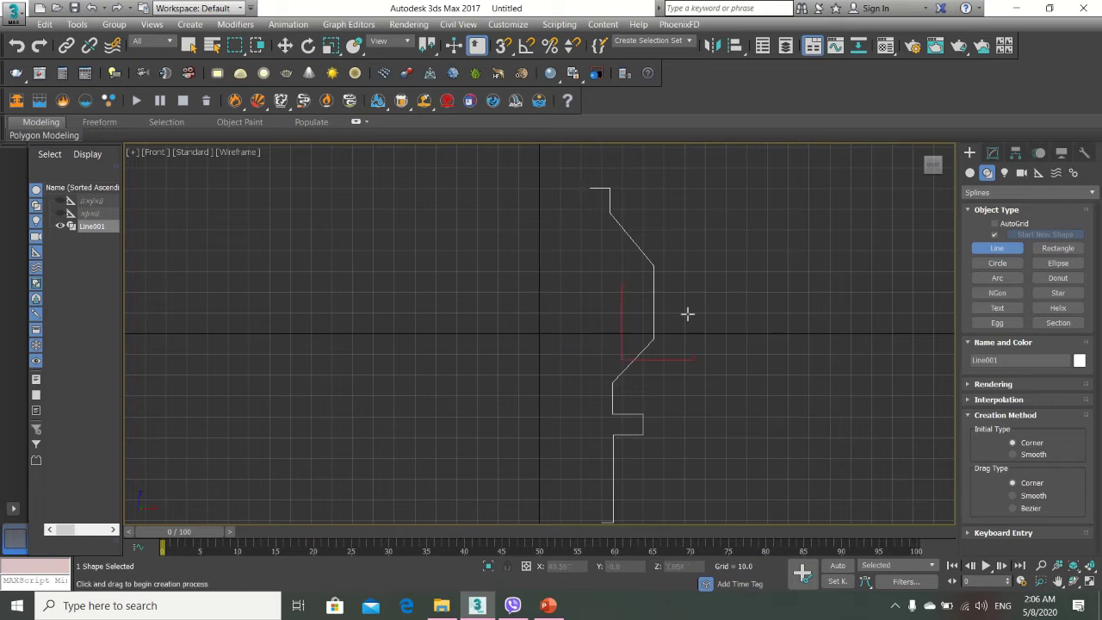
Apply a Lathe modifier to the drawn profile line
middle_drag(634, 294, 631, 257)
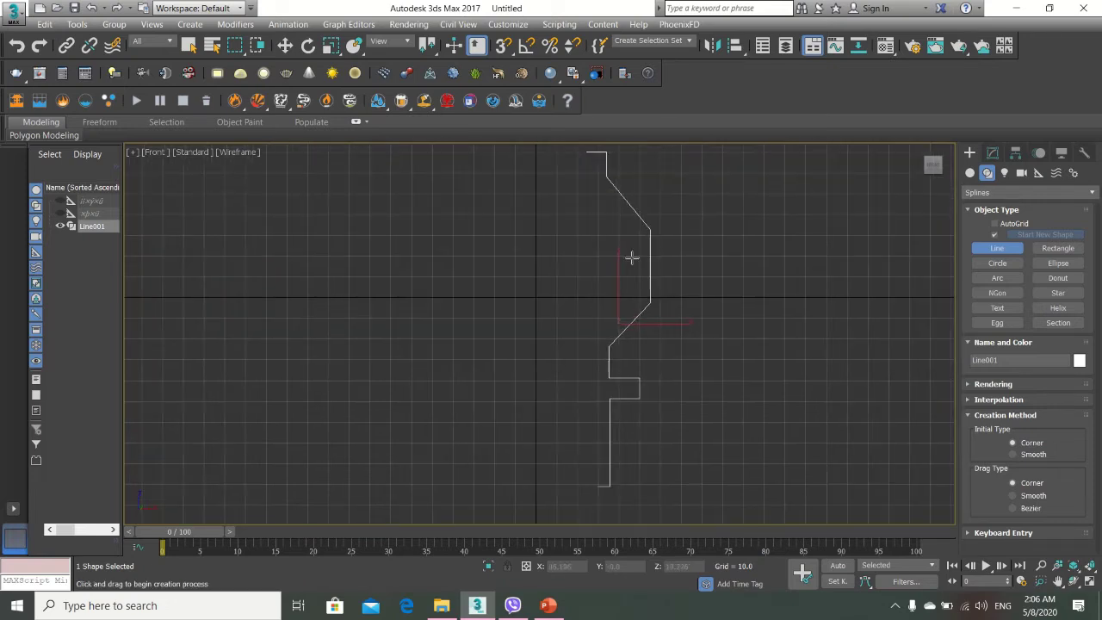
click(992, 152)
click(999, 194)
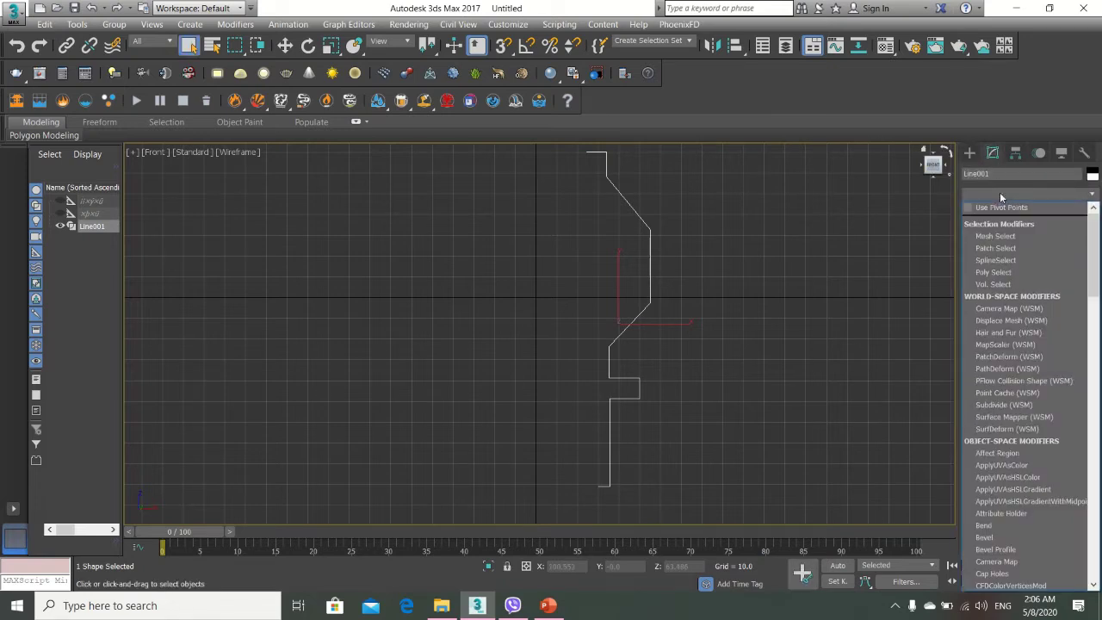
key(l)
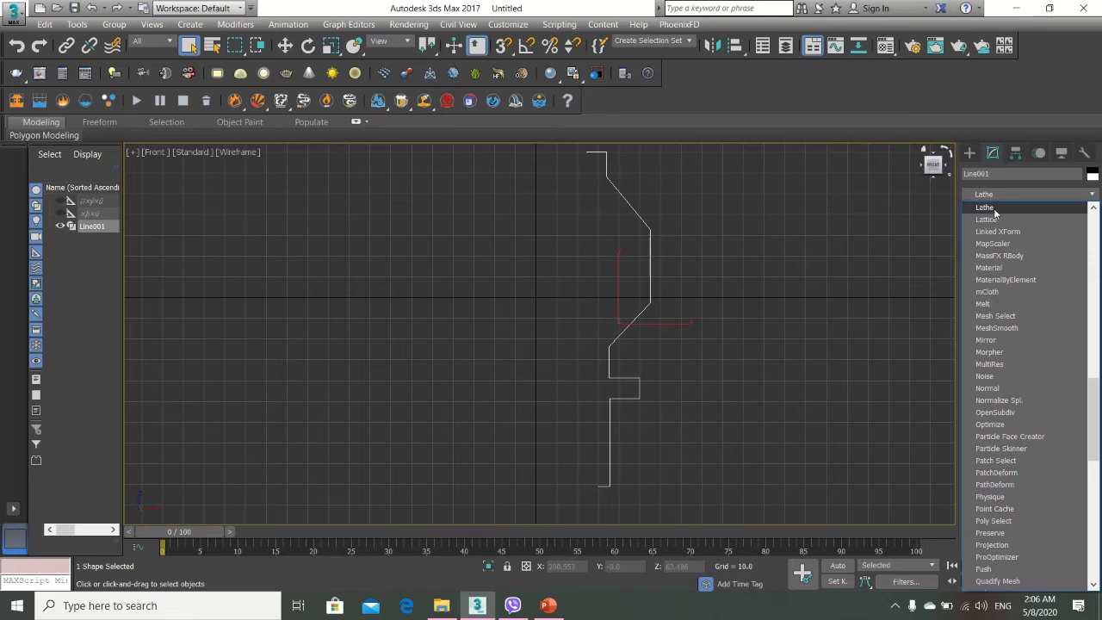
click(994, 212)
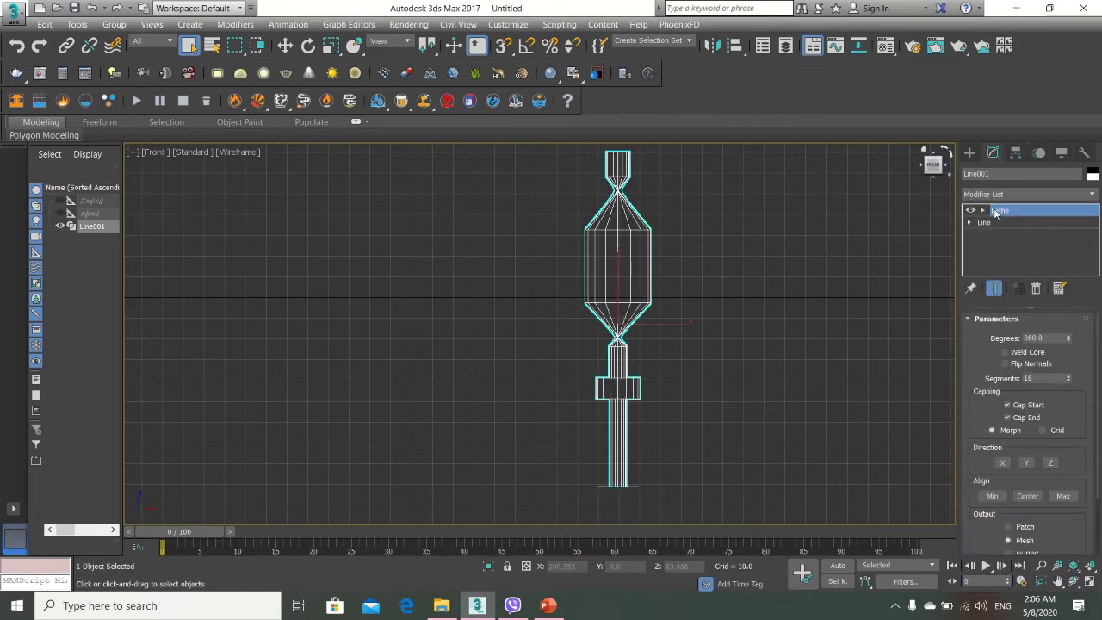
Display the lathed object shaded with edged faces and align its revolve axis to Min
key(F3)
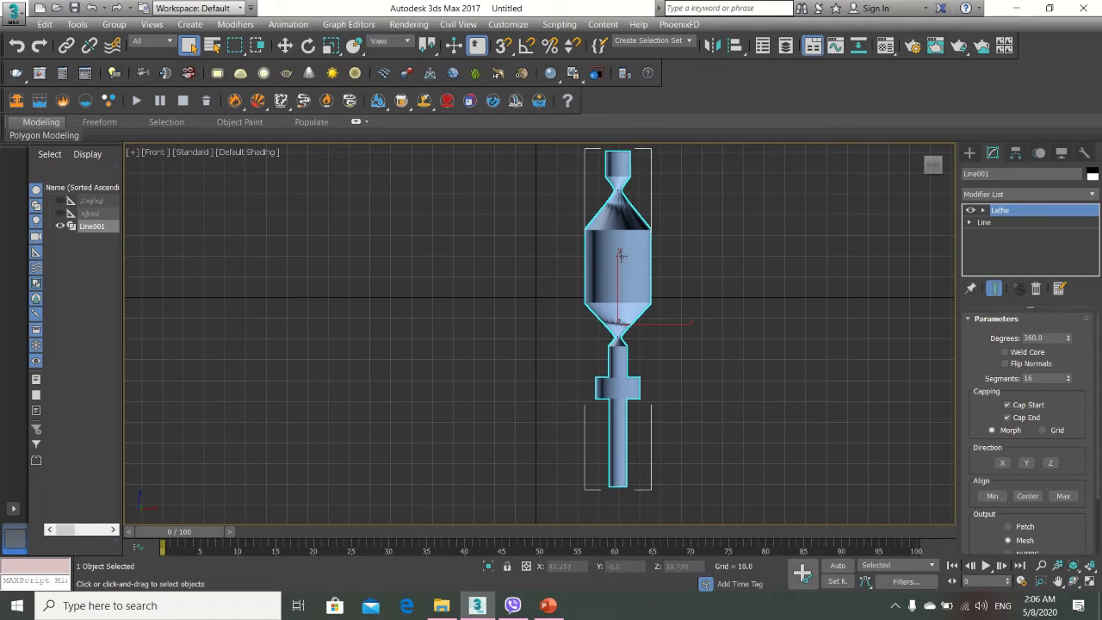
key(F4)
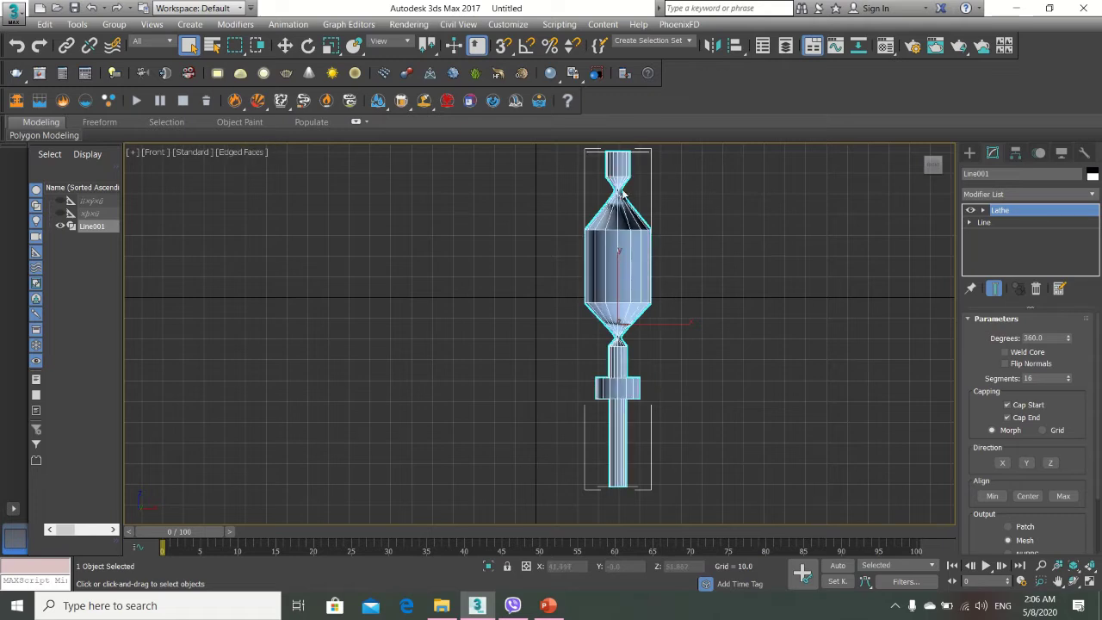
click(991, 496)
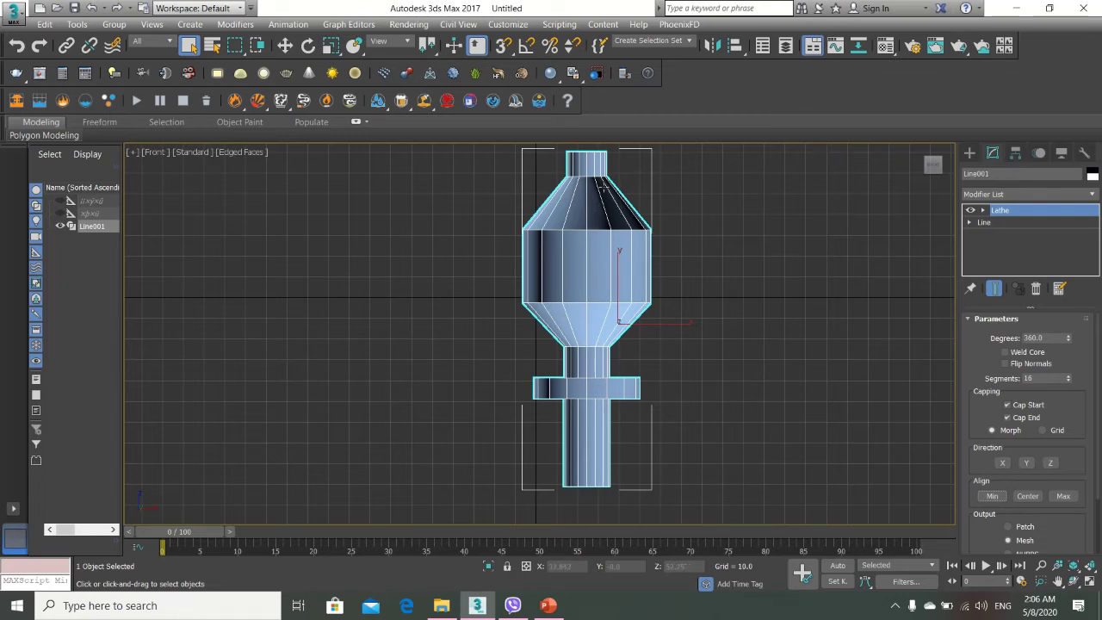
Check the base Line in the modifier stack, return to Lathe and raise its segments to 22
click(1003, 222)
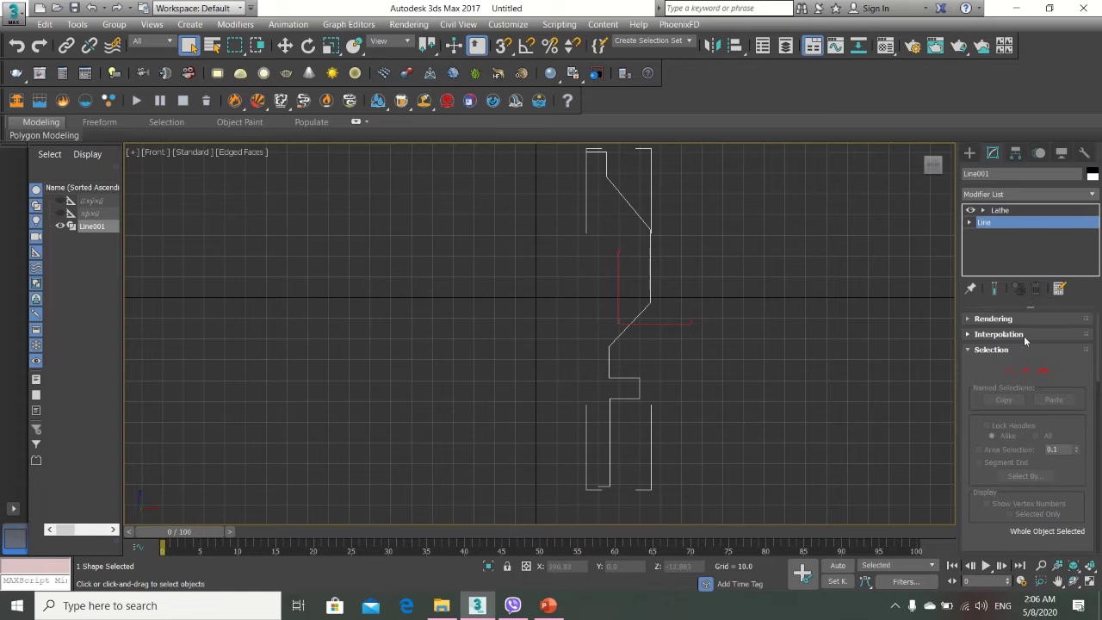
click(1023, 210)
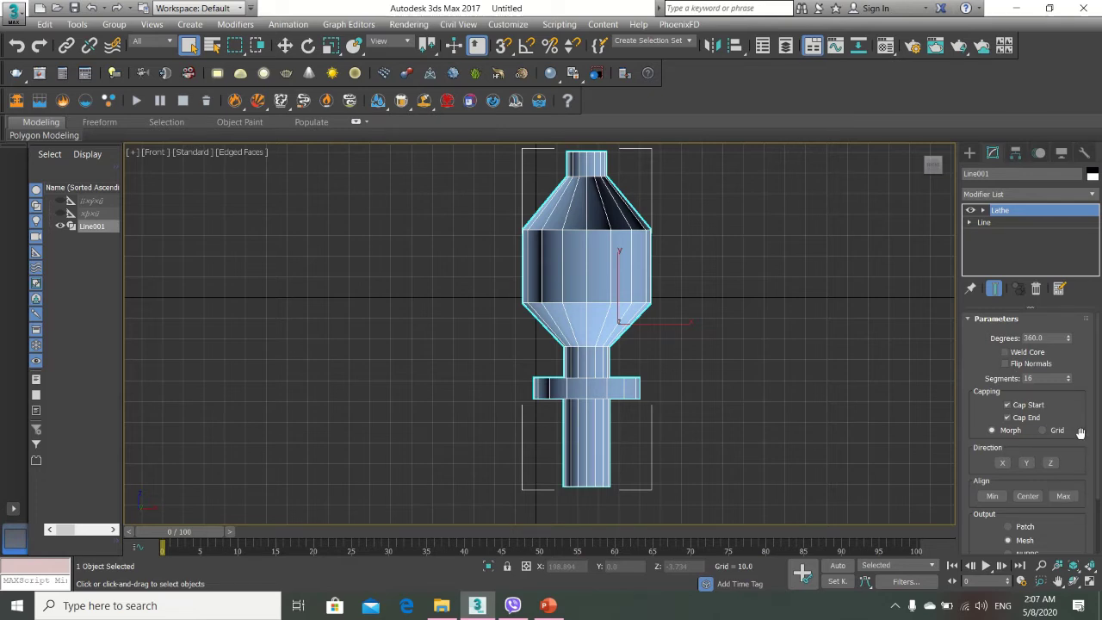
scroll(1080, 432, down, 1)
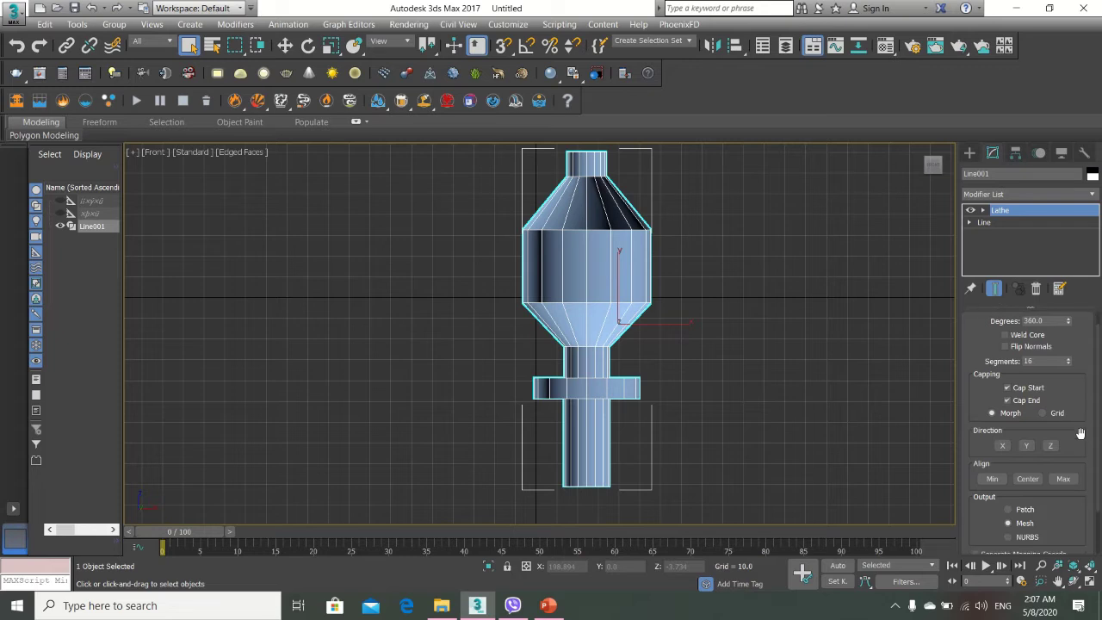
click(1068, 358)
click(1068, 358)
click(1068, 358)
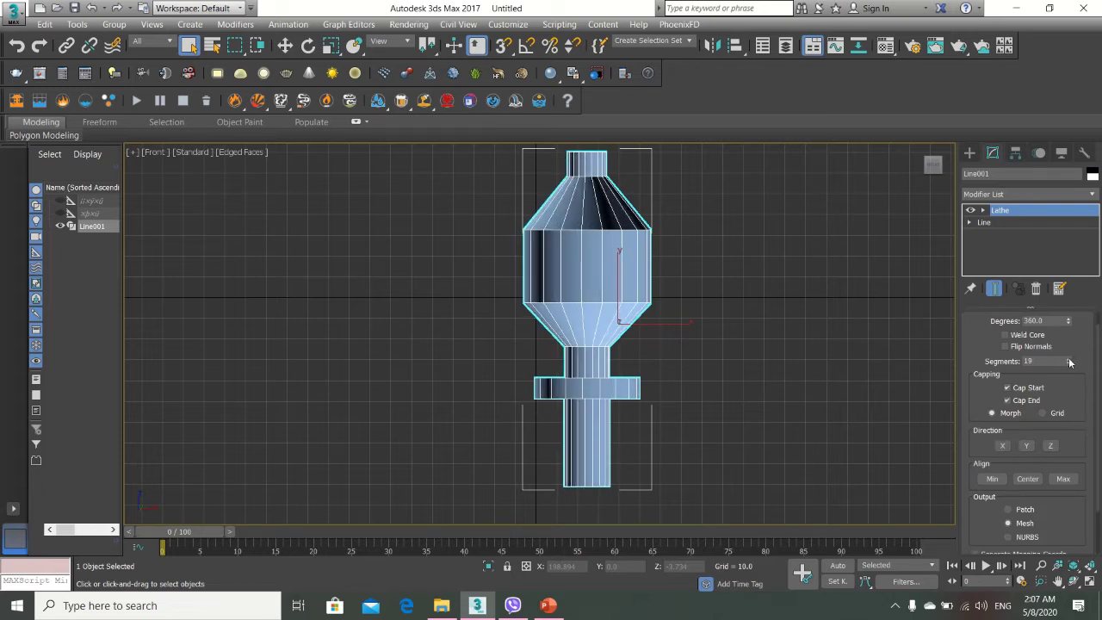
click(1068, 358)
click(1068, 358)
click(1068, 358)
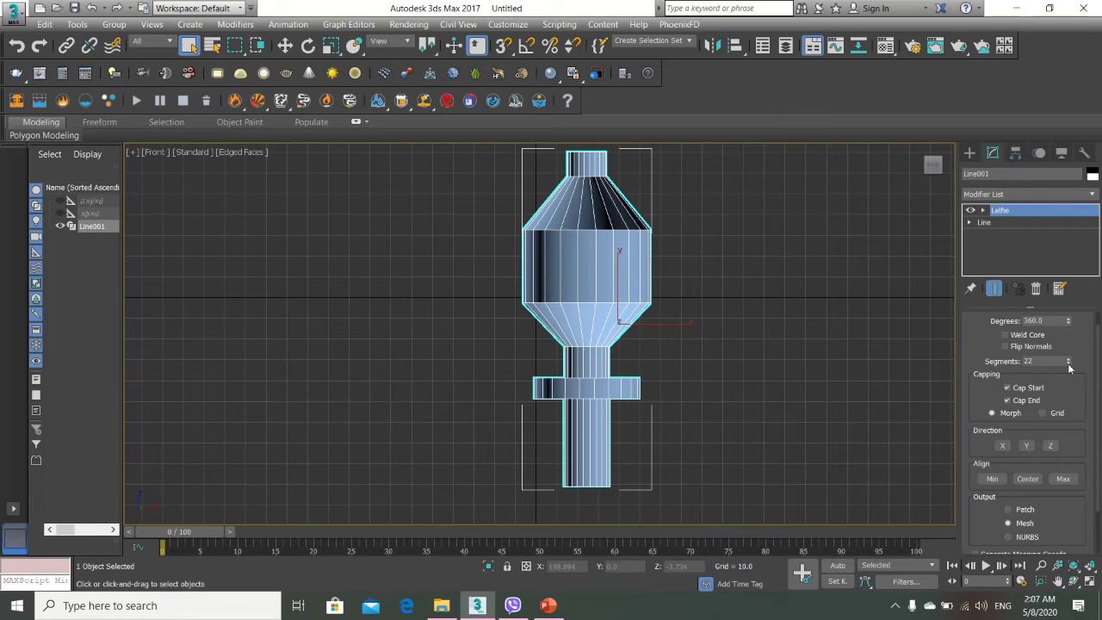
Lower the Lathe segments to 4 to give the object a square cross-section
click(1068, 366)
click(1068, 366)
click(1068, 365)
click(1068, 366)
click(1068, 365)
click(1068, 366)
click(1068, 365)
click(1068, 366)
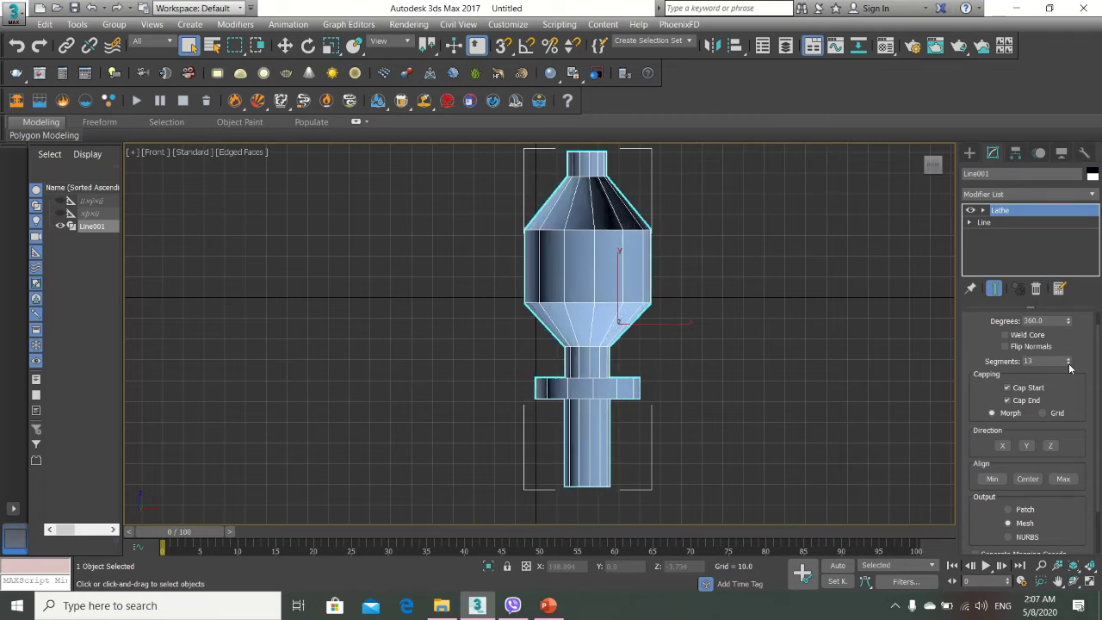
click(1068, 366)
click(1068, 366)
click(1067, 366)
click(1068, 365)
click(1068, 365)
click(1068, 365)
click(1068, 365)
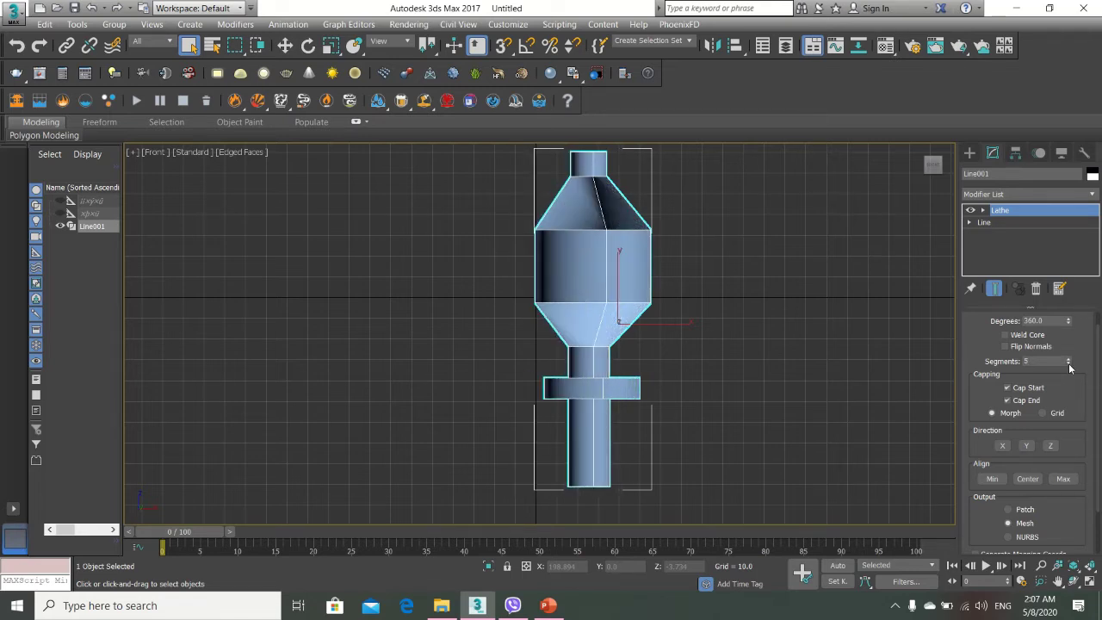
click(1068, 366)
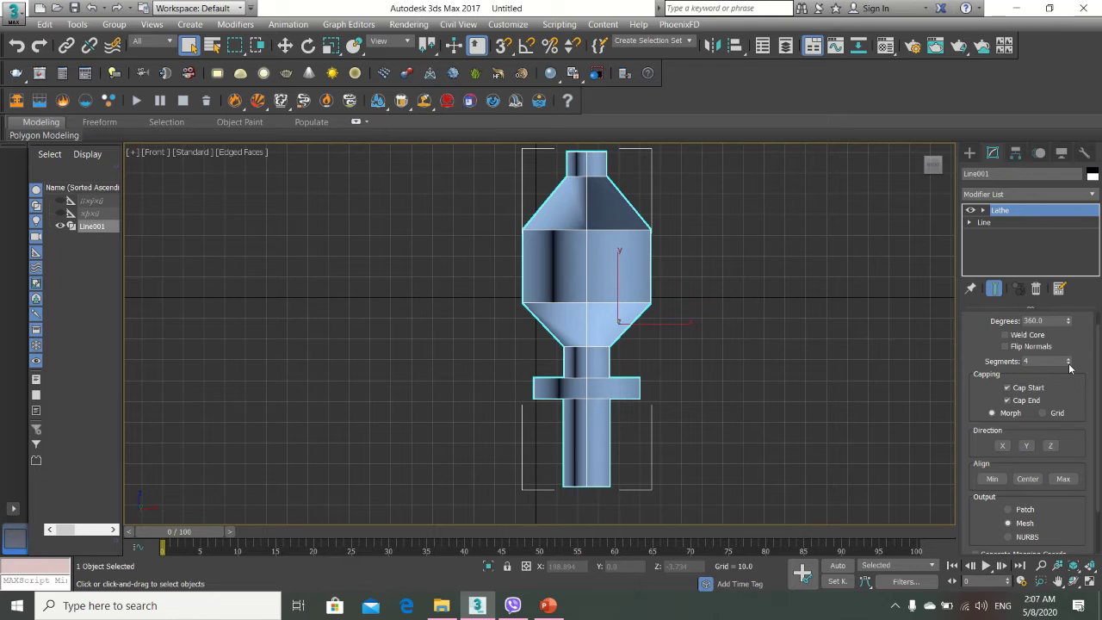
Switch to the Perspective view and set the Lathe segments to 27 for a rounder object
key(p)
scroll(1069, 383, down, 1)
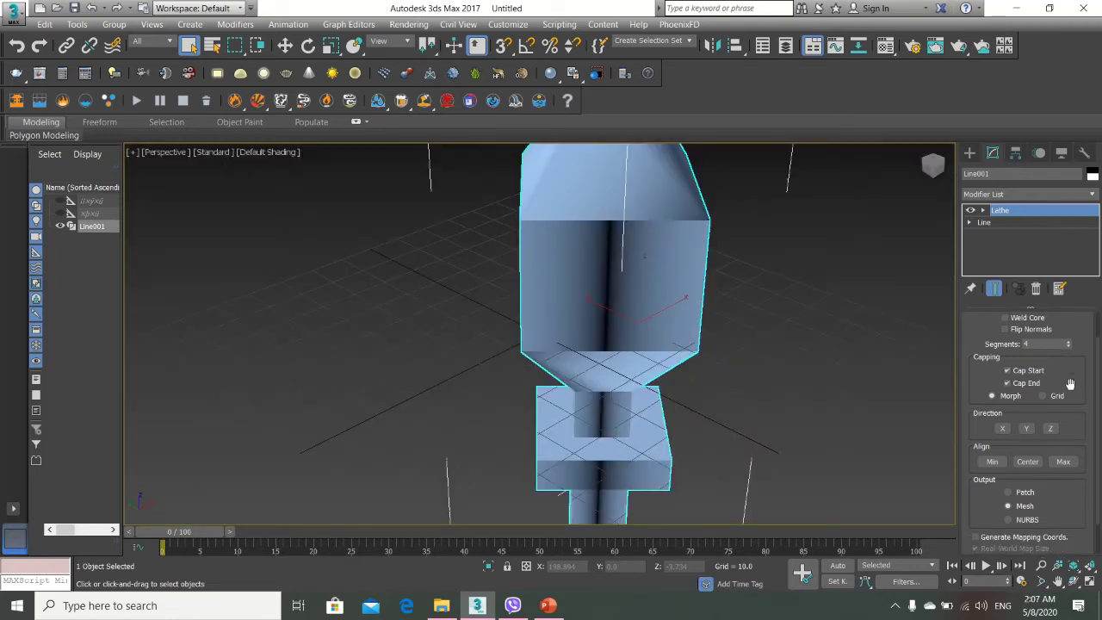
scroll(856, 380, down, 5)
scroll(862, 384, up, 5)
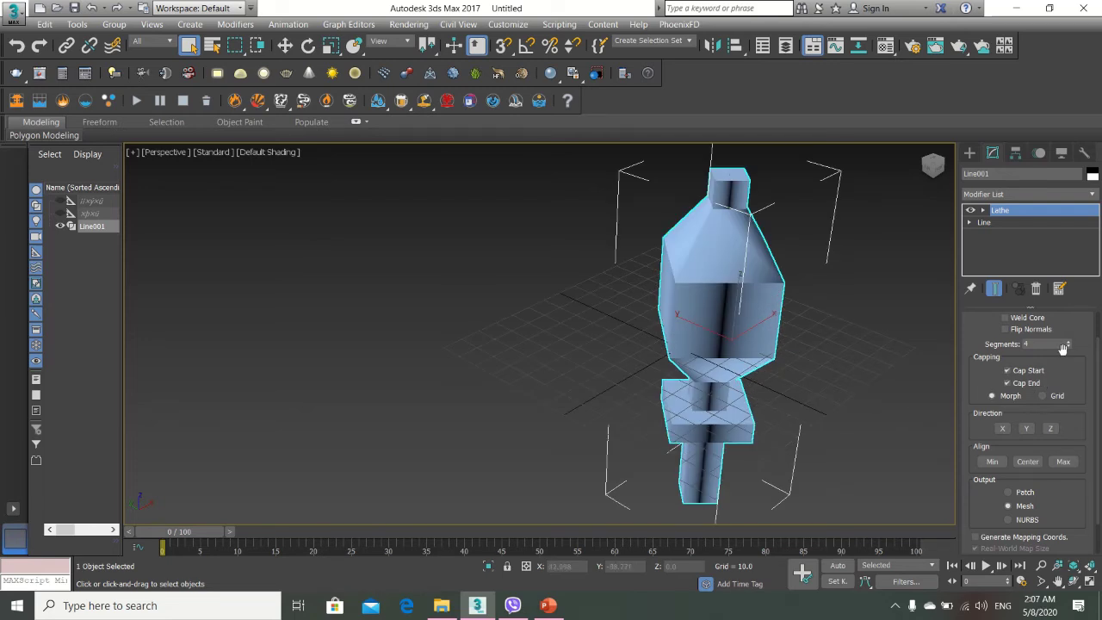
drag(1069, 343, 1071, 344)
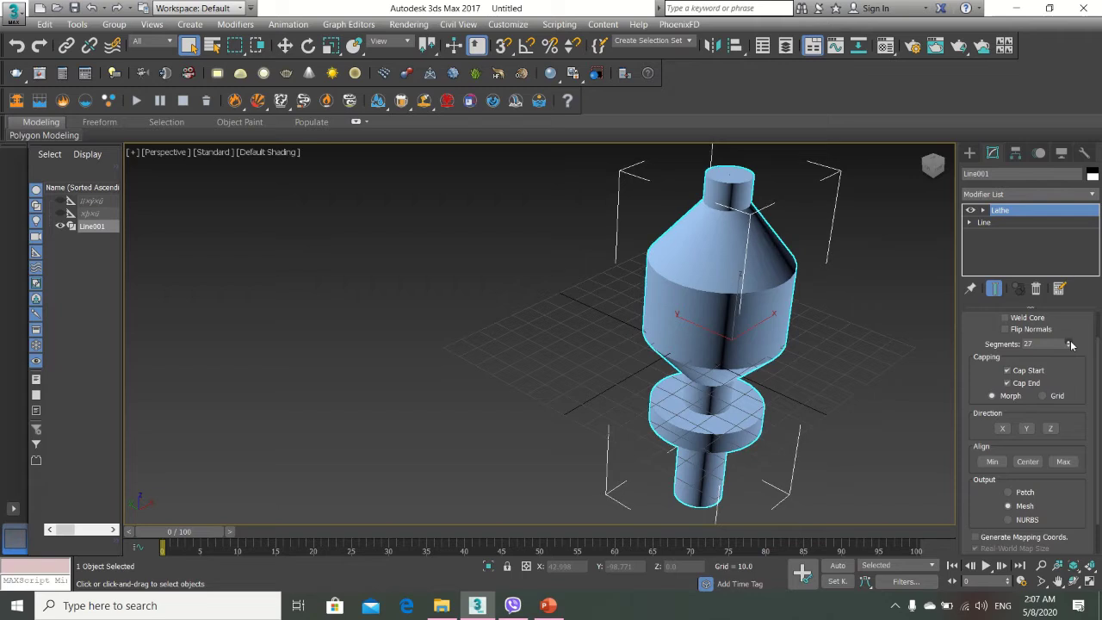
middle_drag(861, 419, 737, 376)
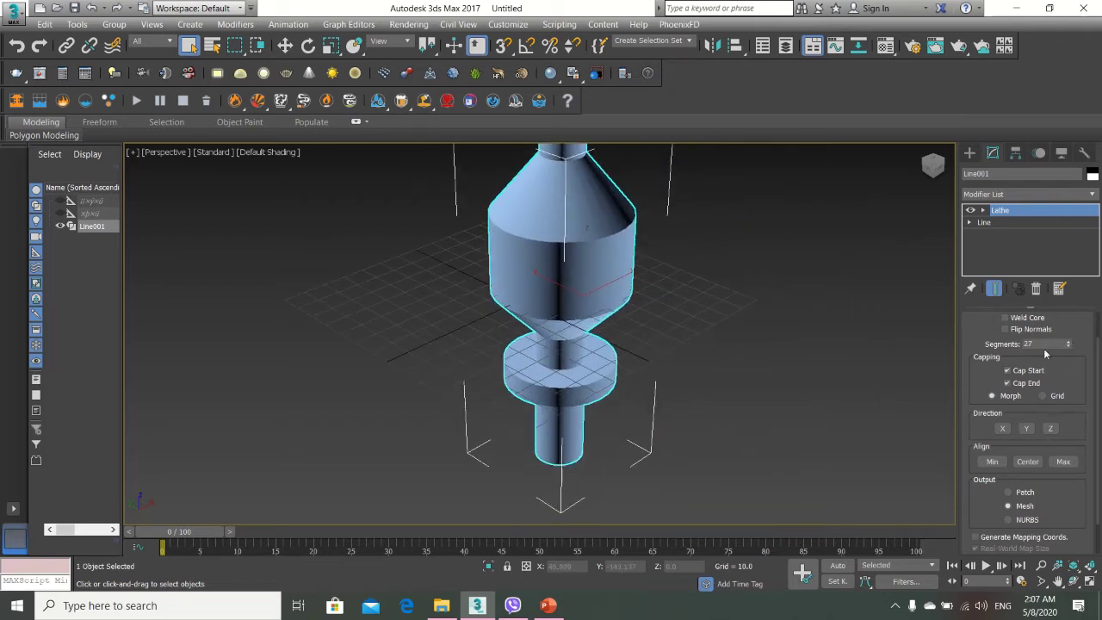
scroll(1062, 367, down, 2)
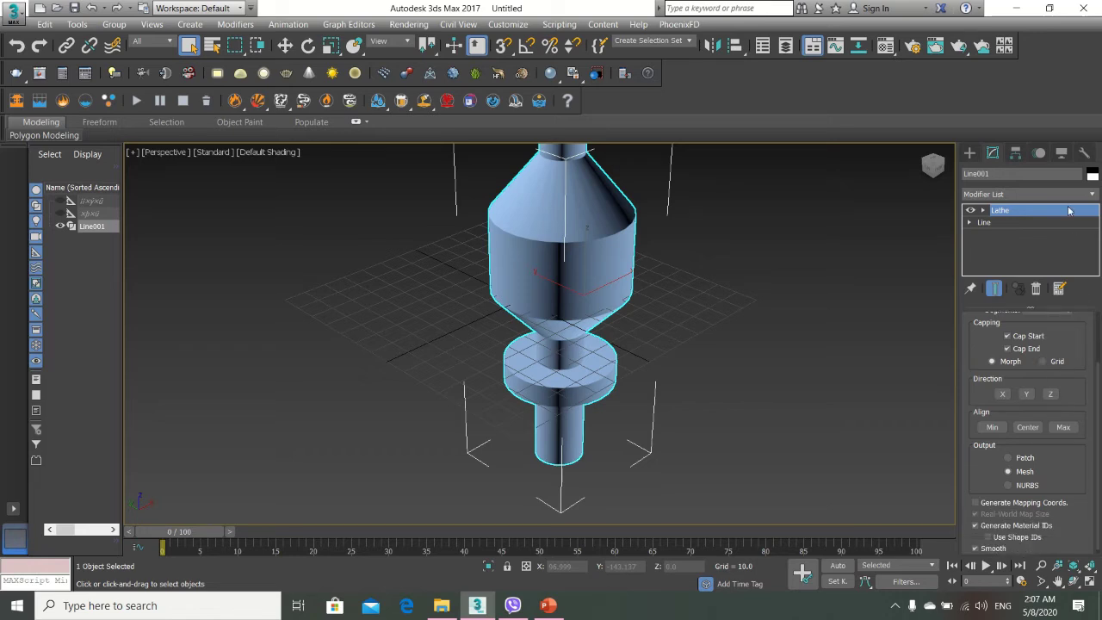
middle_drag(754, 274, 731, 316)
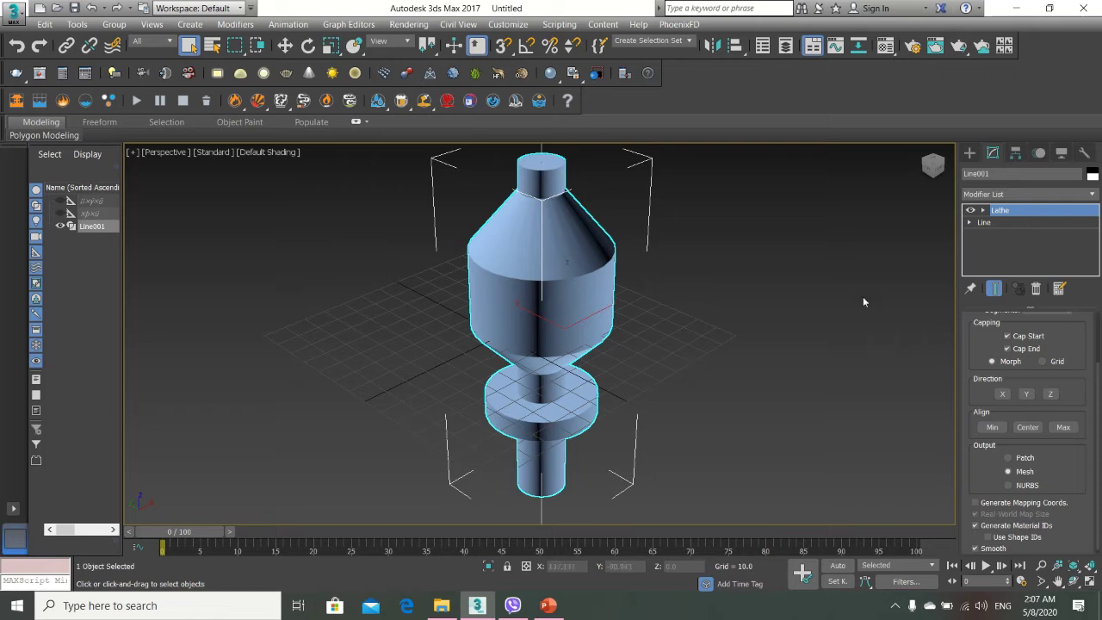
Create a box beside the lathed object, about 53.8 long, 49.1 wide and 64.6 high
click(972, 156)
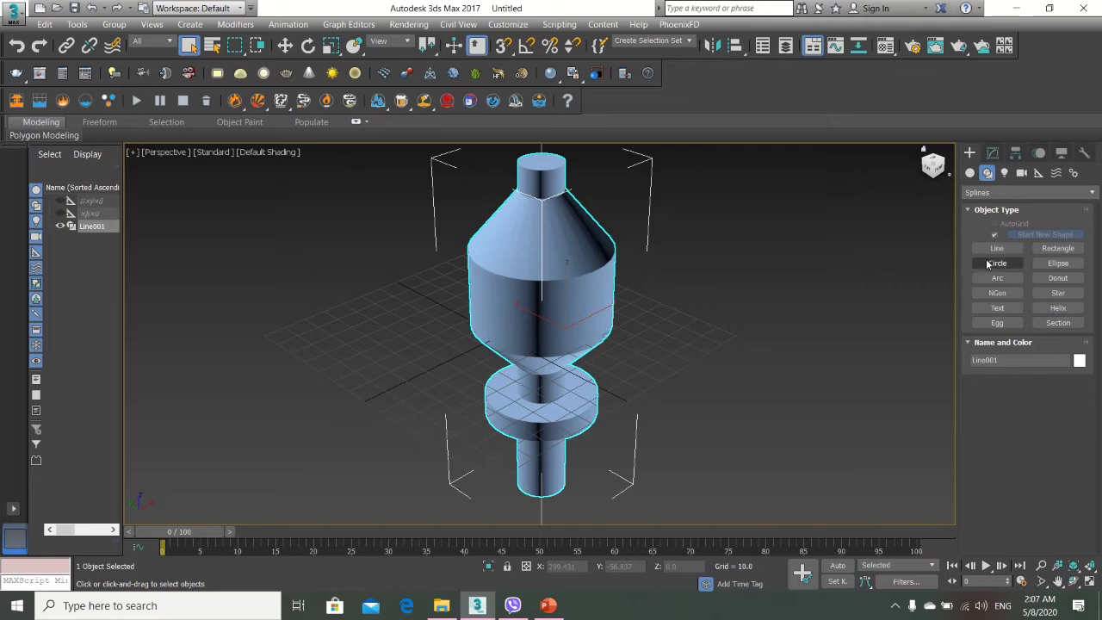
click(970, 172)
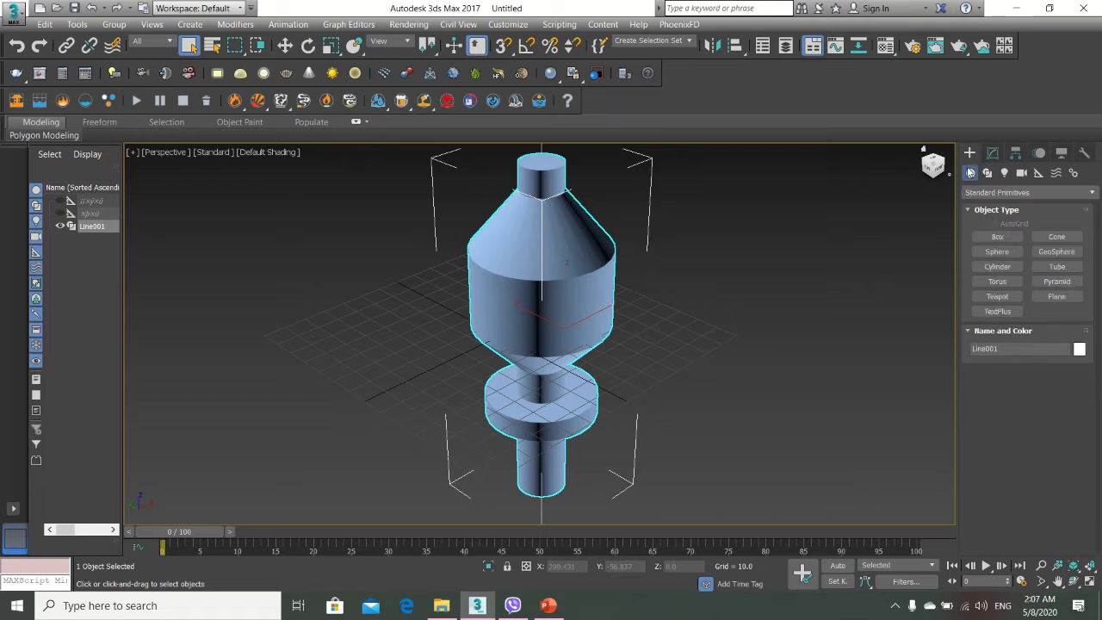
click(998, 236)
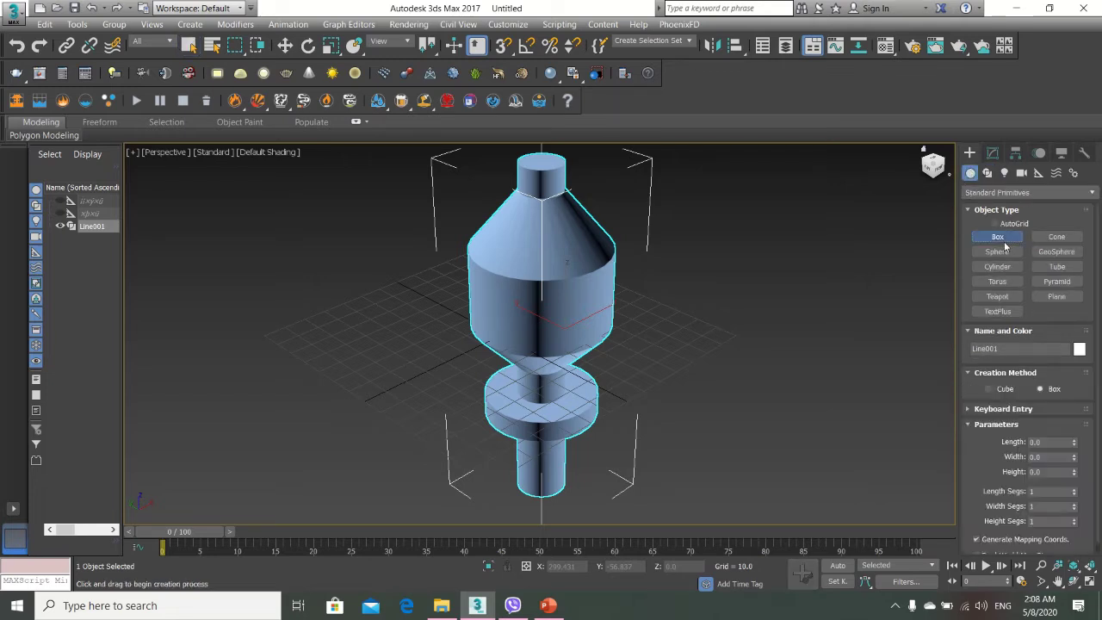
drag(372, 337, 357, 437)
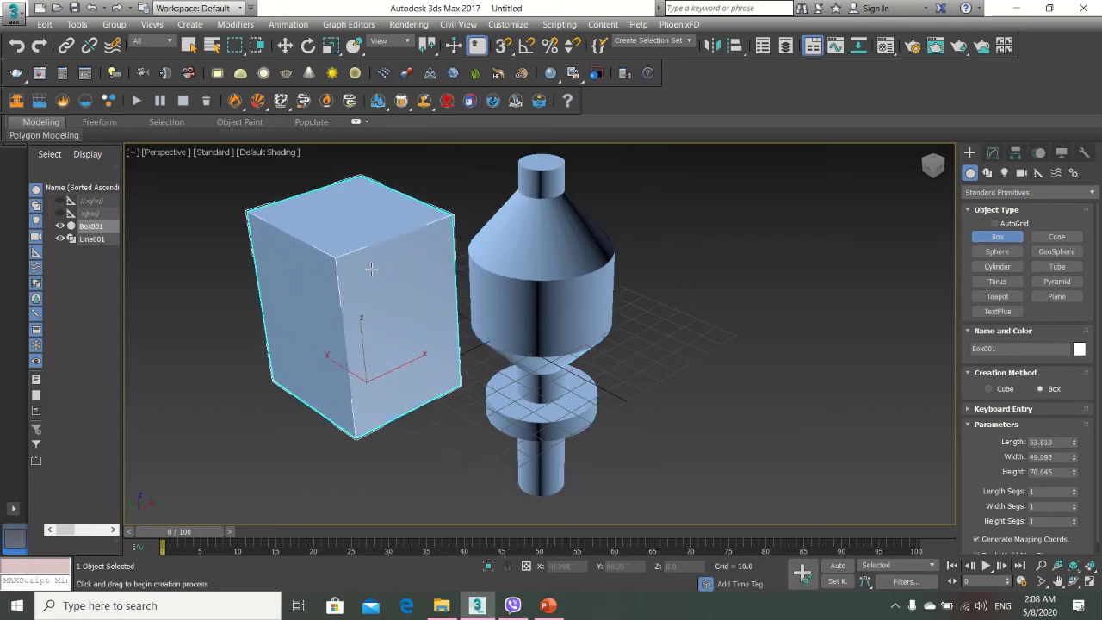
click(368, 284)
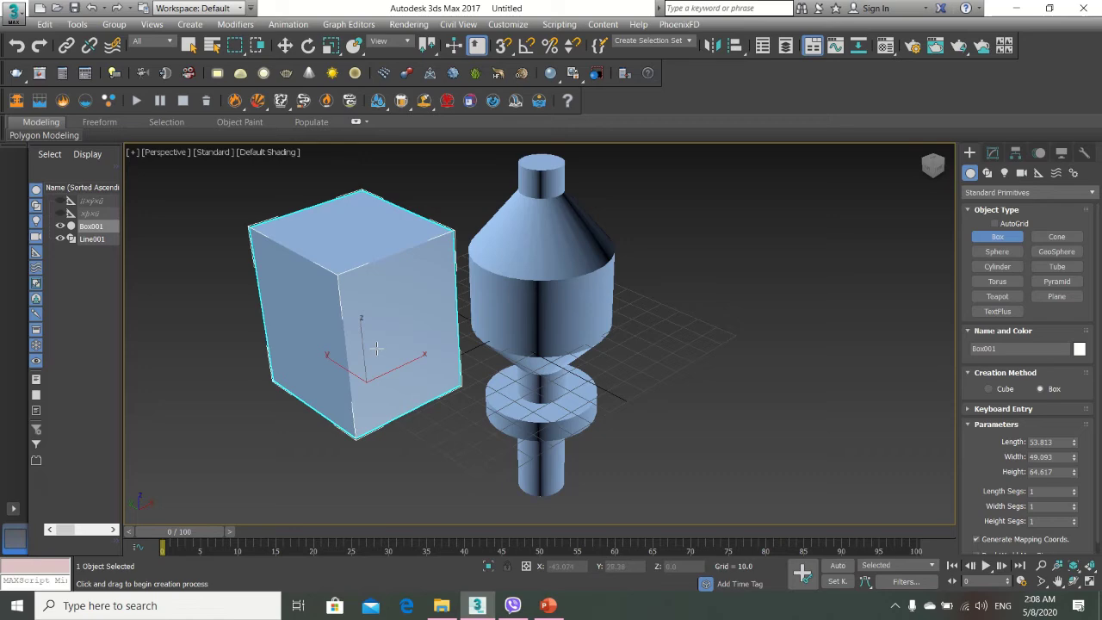
middle_drag(271, 293, 351, 303)
scroll(368, 257, up, 8)
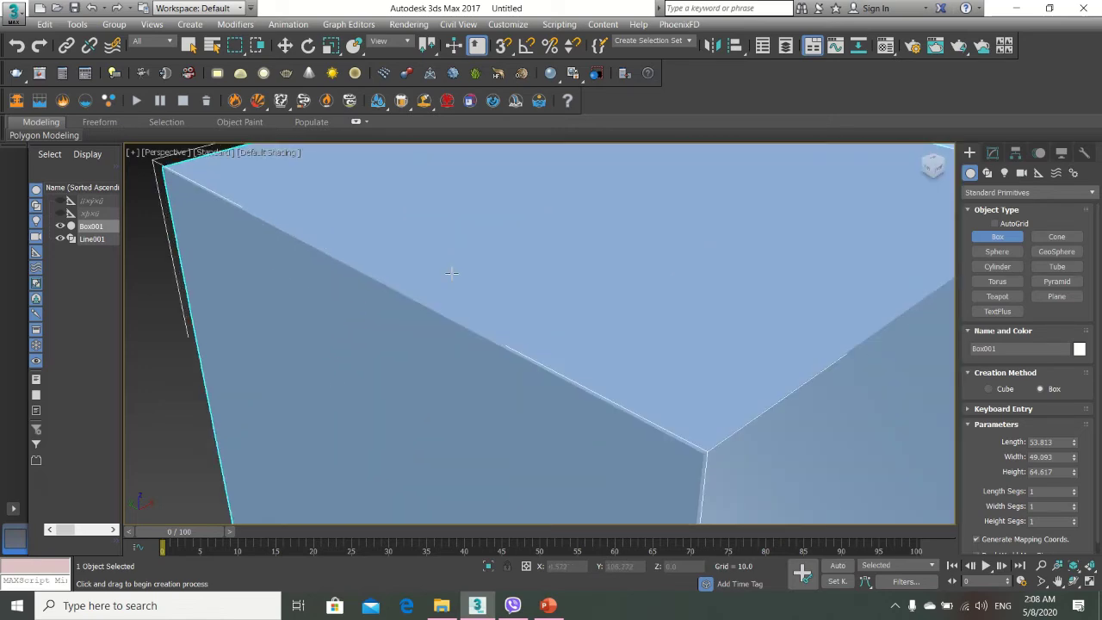
scroll(580, 375, down, 2)
middle_drag(608, 405, 489, 285)
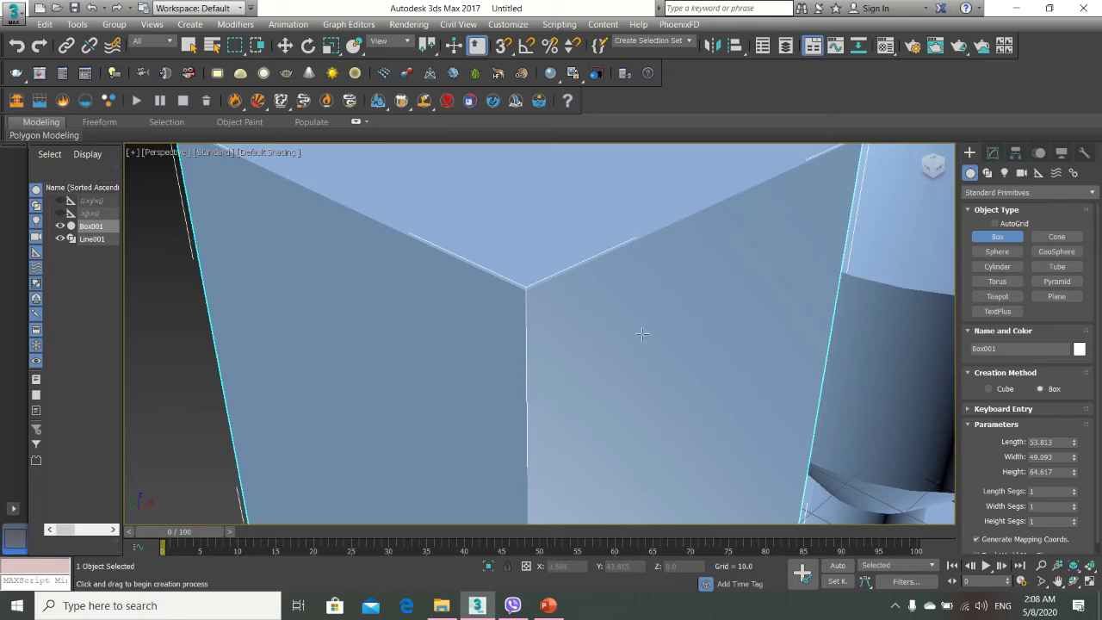
scroll(641, 333, down, 3)
drag(410, 296, 418, 331)
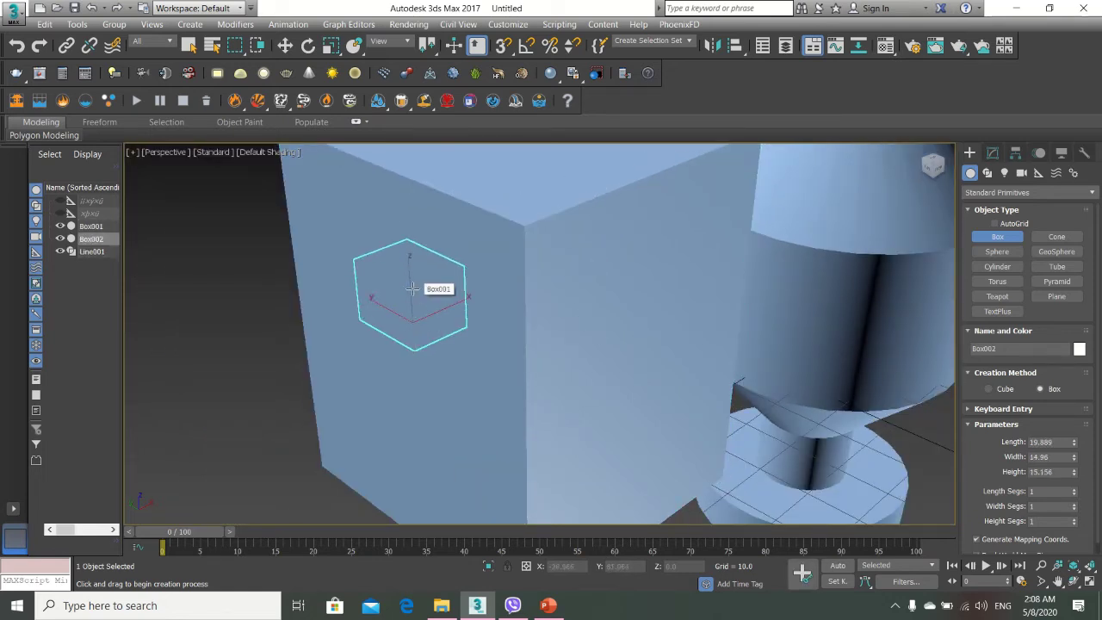
right_click(413, 295)
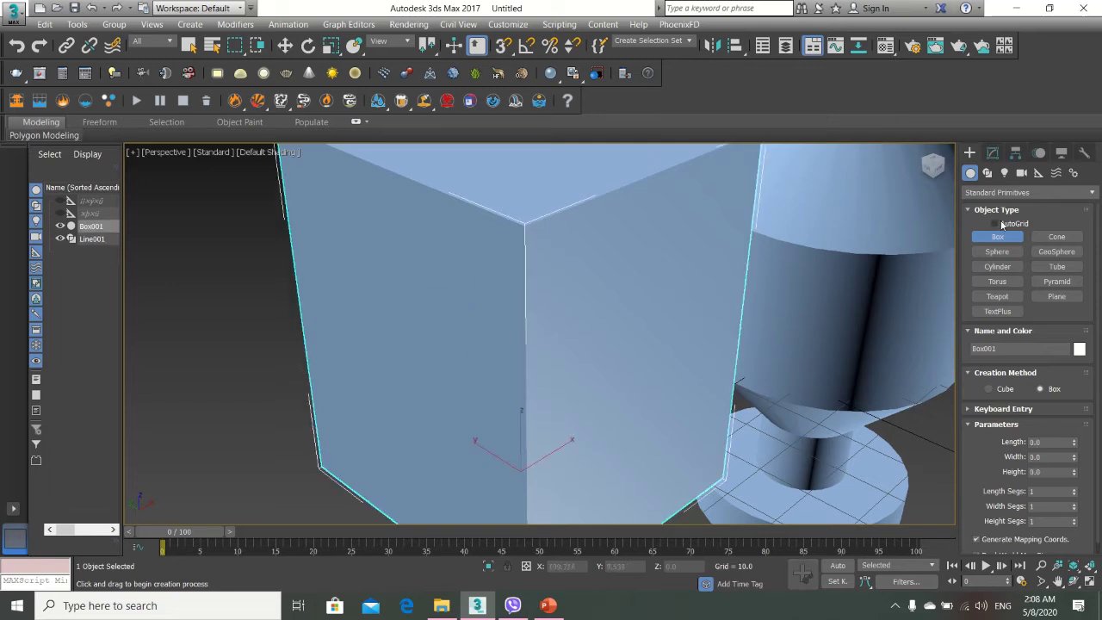
Enable AutoGrid and create a small box about 10.2 long and 10.1 wide on the large box's side face
click(995, 223)
drag(406, 313, 455, 396)
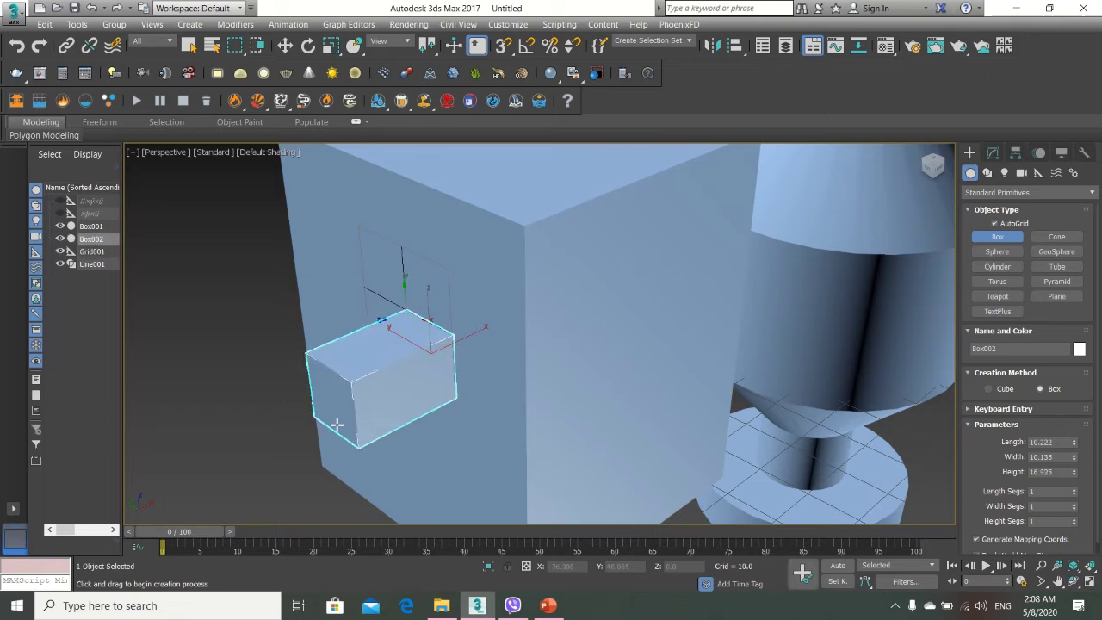
click(333, 424)
right_click(332, 424)
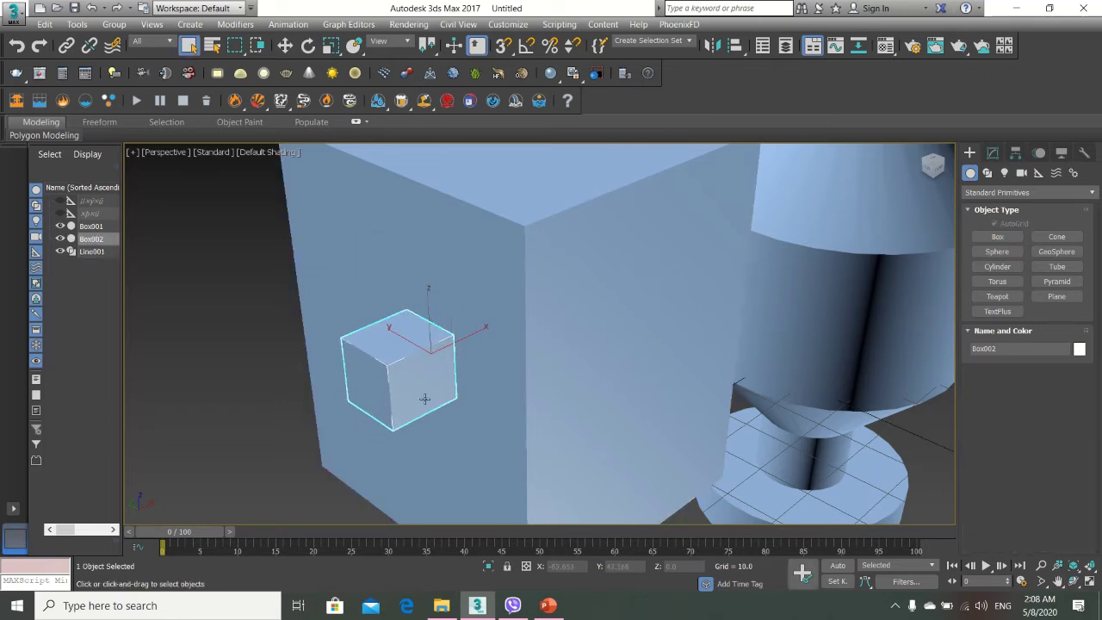
Move the small box along X to about -81.3, pushing it partly into the large box
click(284, 48)
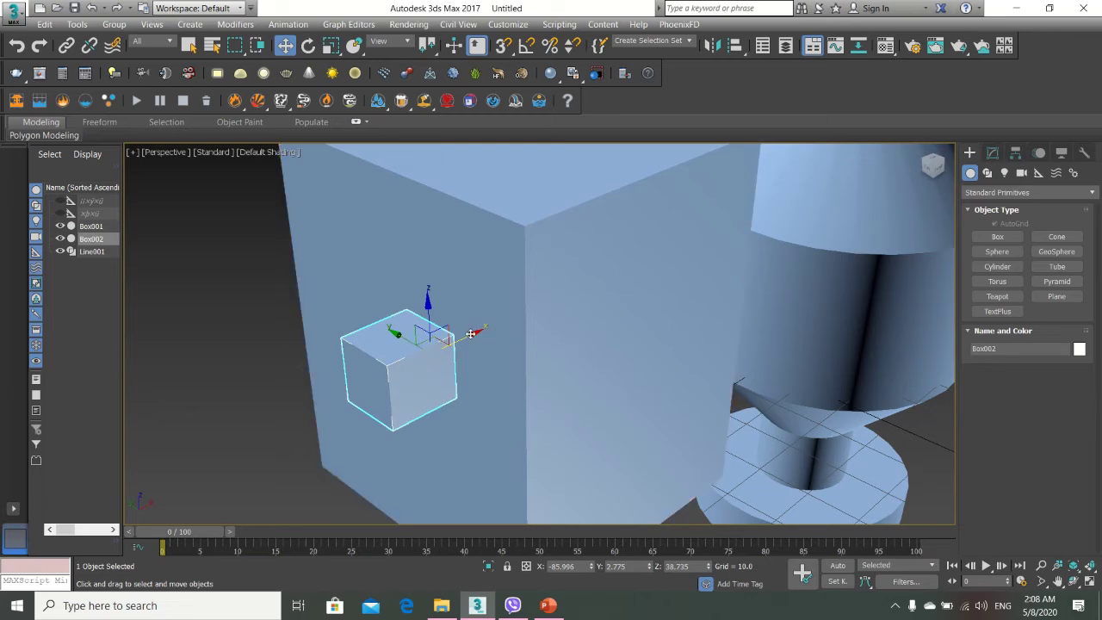
drag(475, 332, 498, 316)
alt+middle_drag(715, 367, 688, 389)
middle_drag(477, 340, 656, 265)
scroll(657, 265, down, 3)
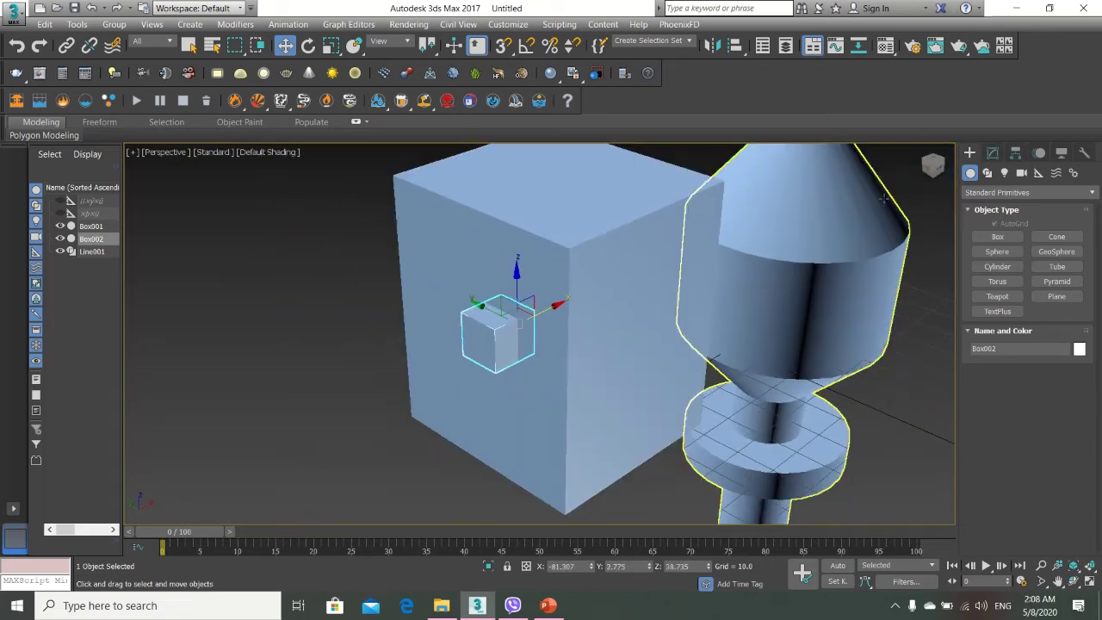
Apply a Chamfer modifier to the small box and inspect its edges up close
click(993, 154)
click(1006, 196)
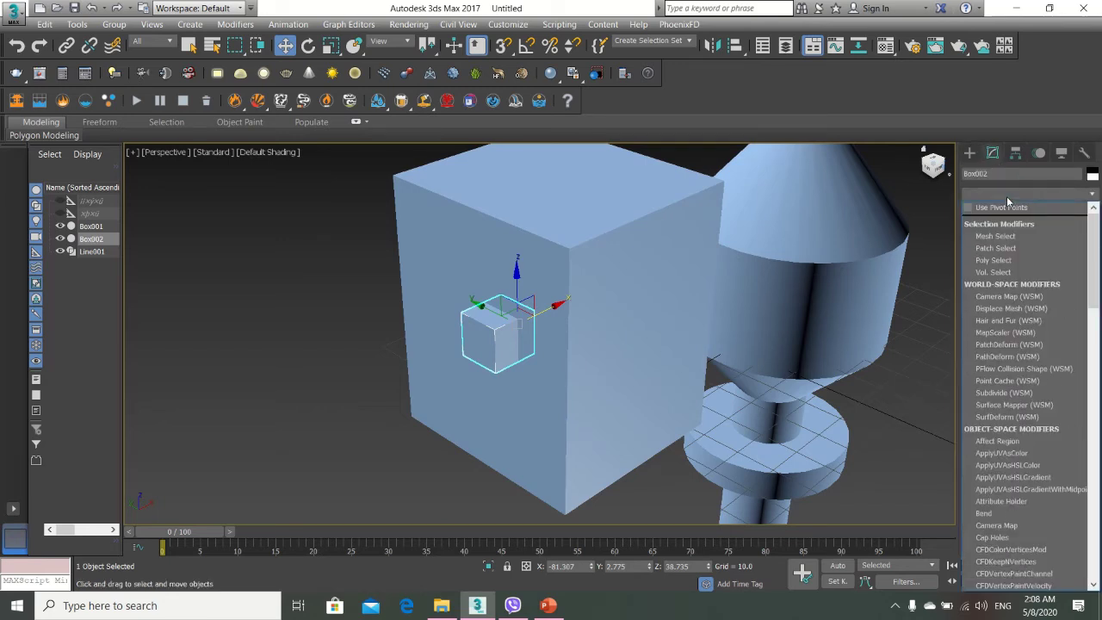
key(c)
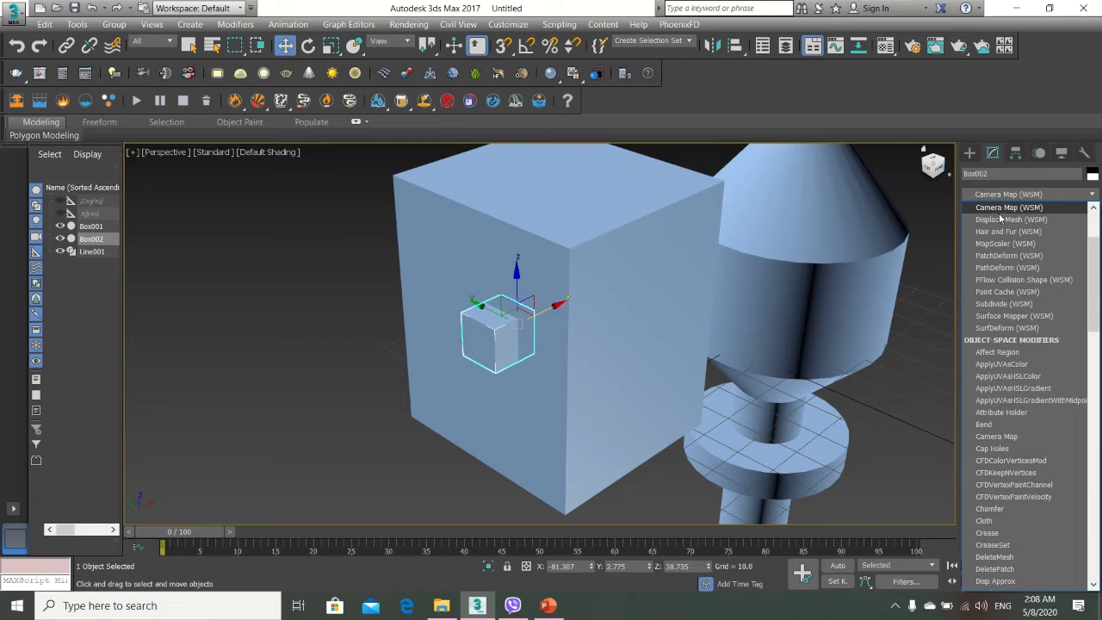
click(1004, 509)
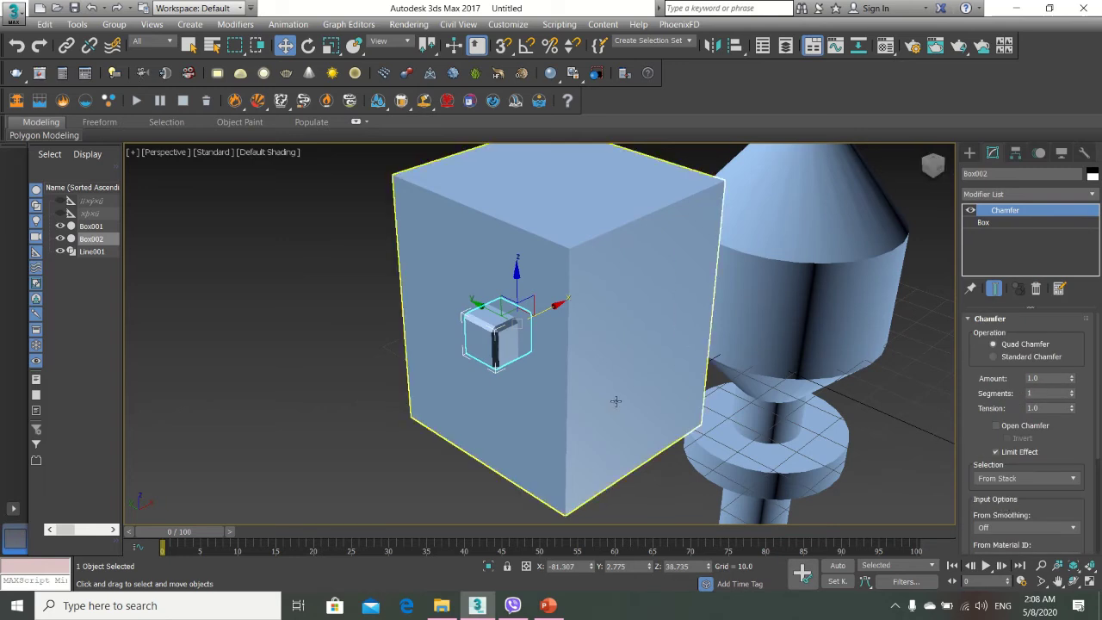
key(z)
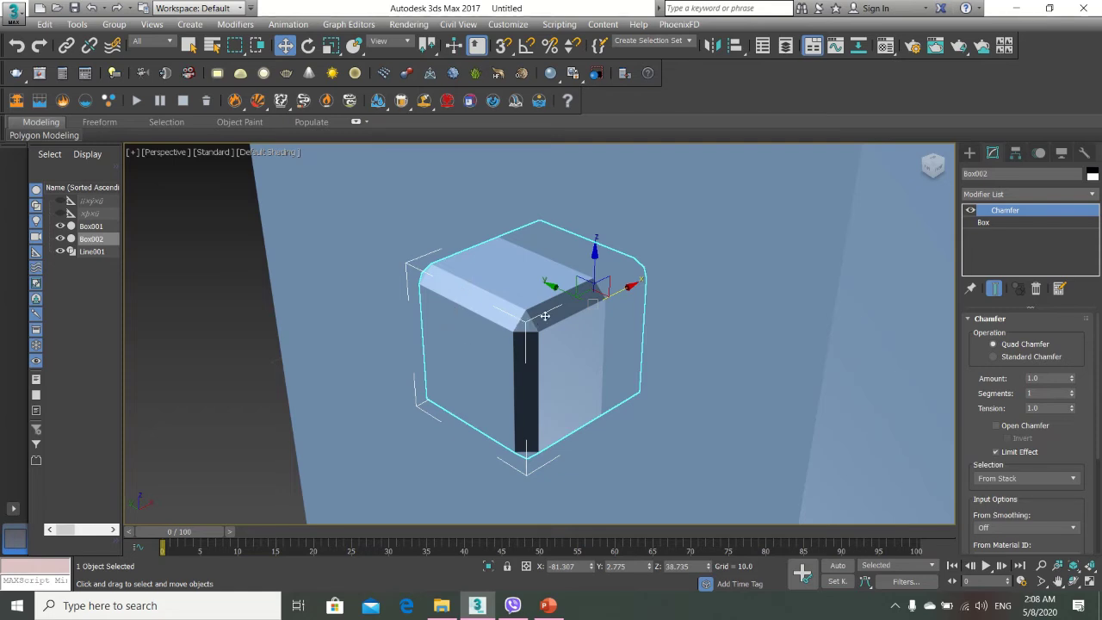
scroll(692, 306, down, 5)
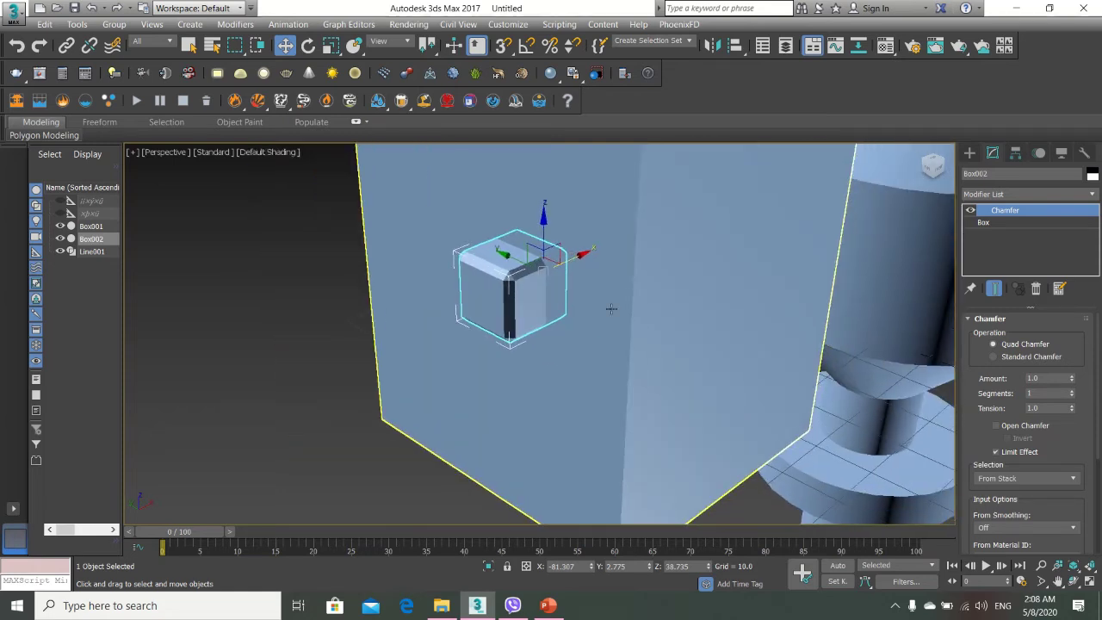
scroll(618, 303, down, 2)
scroll(628, 244, up, 2)
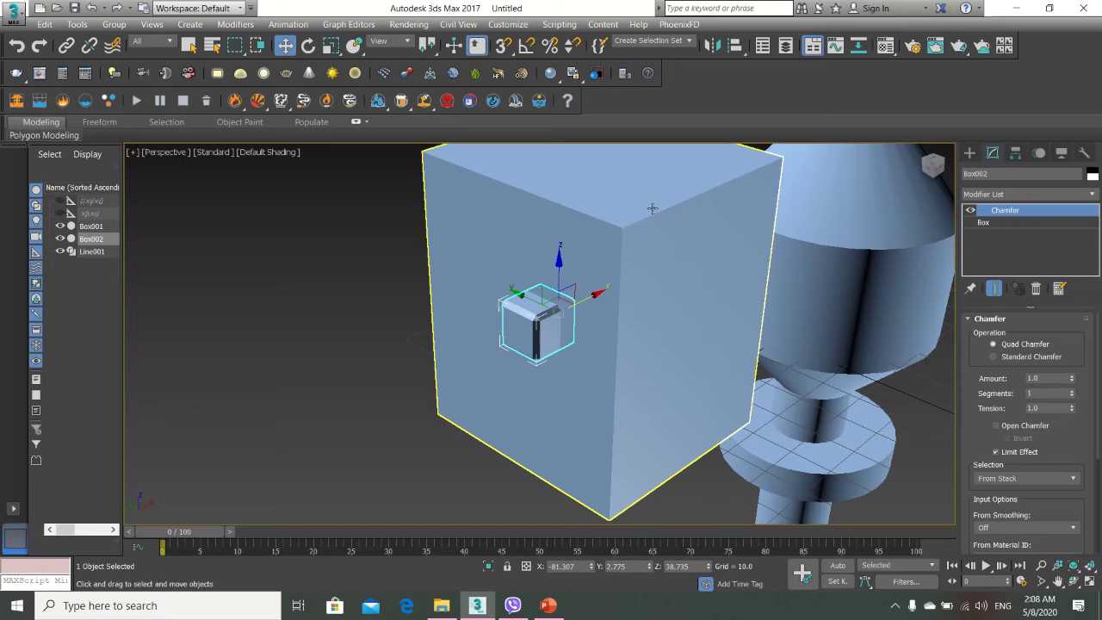
Apply a Chamfer modifier to the large box
click(650, 215)
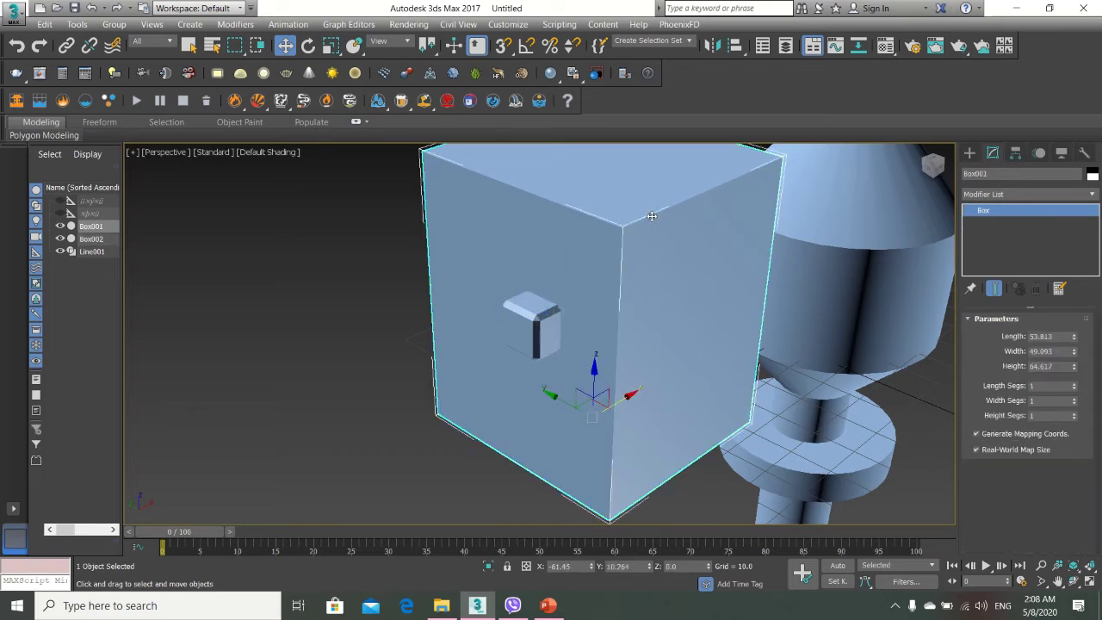
click(1012, 197)
key(c)
key(c)
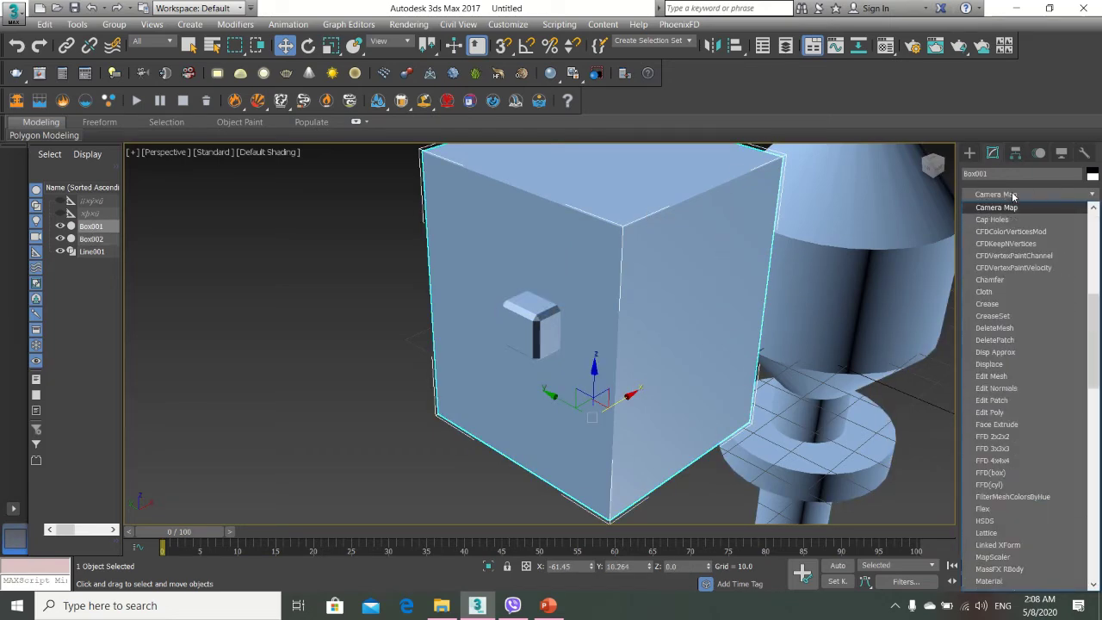
key(c)
key(c)
key(c)
key(c)
key(c)
key(c)
key(c)
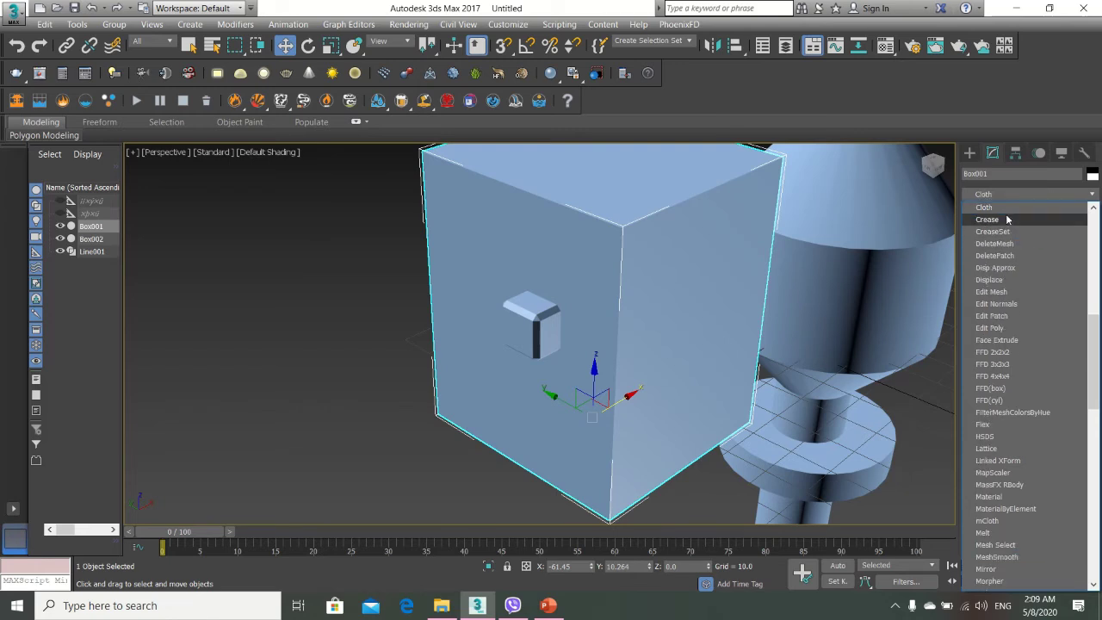
scroll(1006, 258, up, 2)
click(1008, 270)
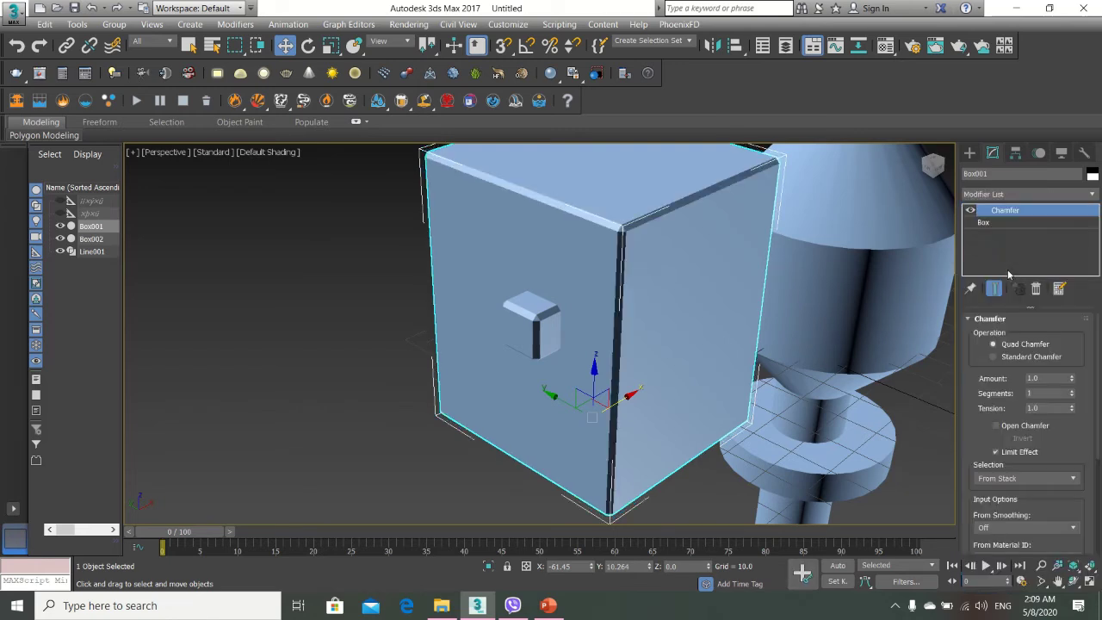
Reduce the large box's Chamfer amount to 0.45, checking its edges from the front and at an angle
key(f)
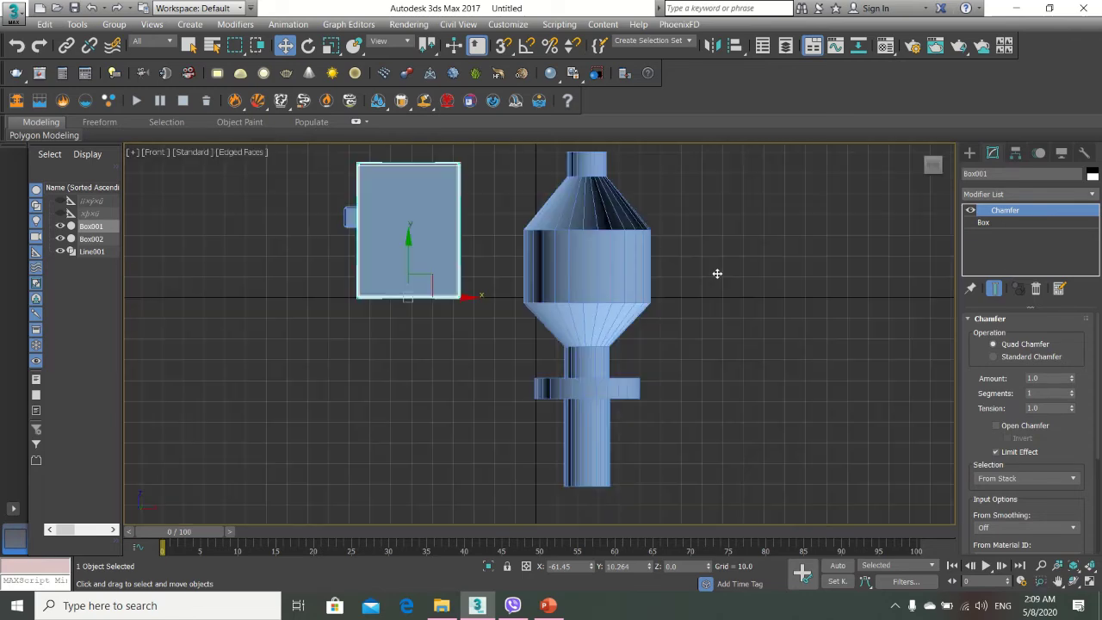
middle_drag(369, 261, 515, 332)
scroll(515, 332, up, 4)
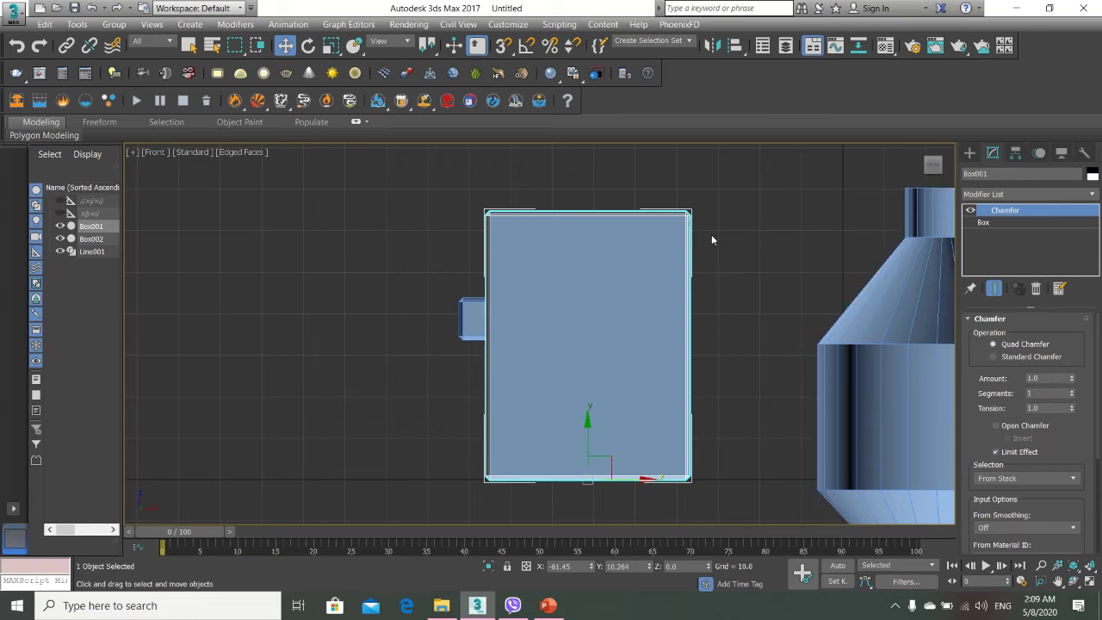
middle_drag(671, 236, 619, 285)
scroll(579, 260, up, 2)
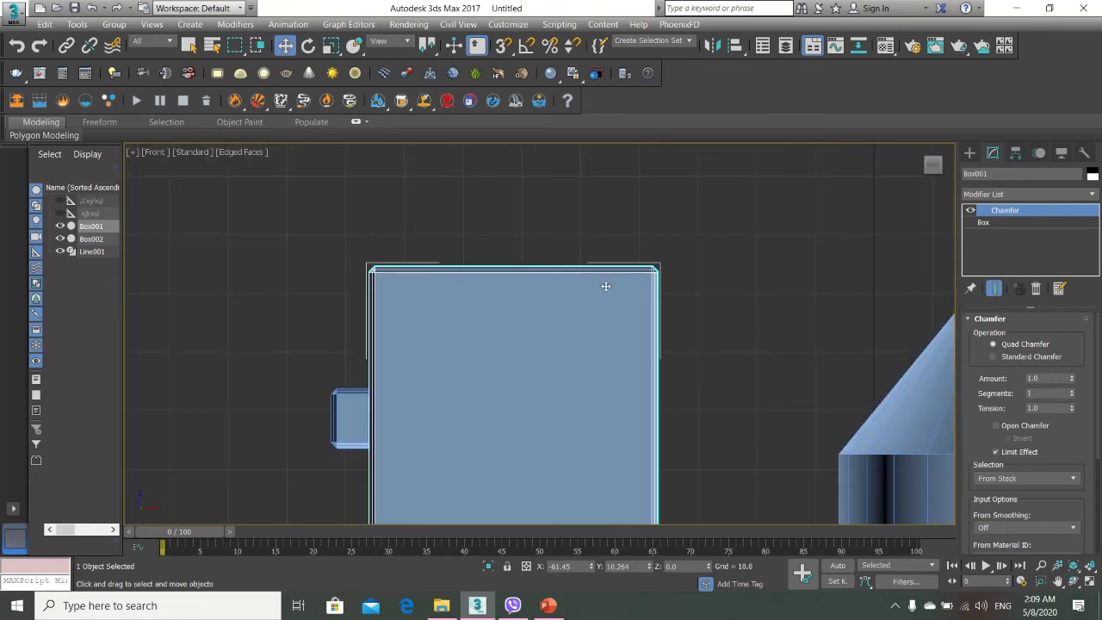
click(1071, 381)
click(1072, 381)
click(1073, 582)
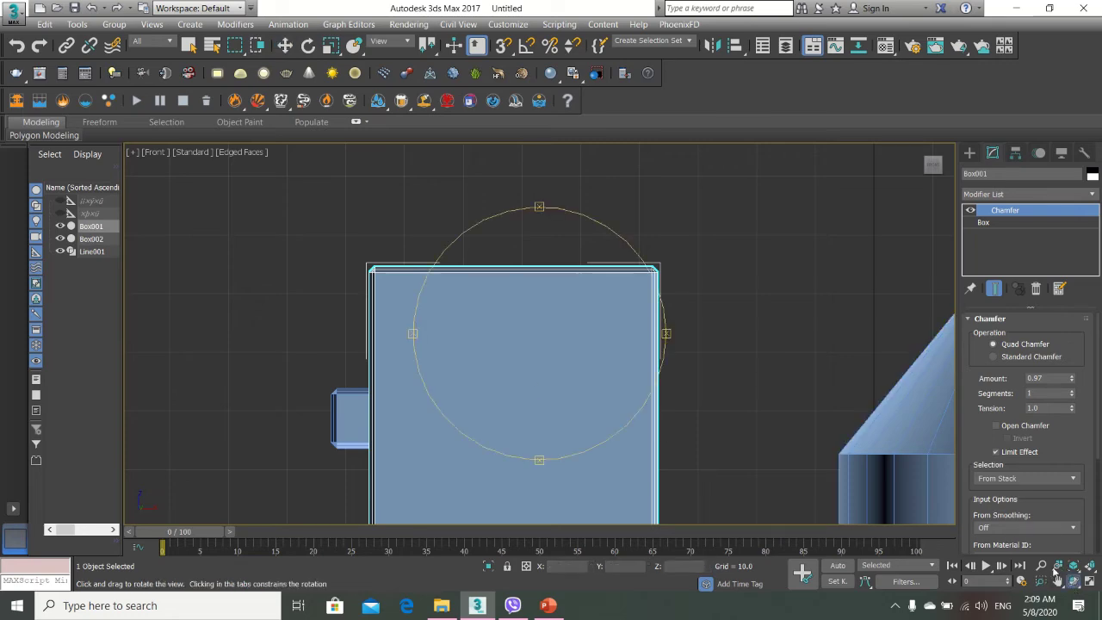
drag(593, 364, 616, 380)
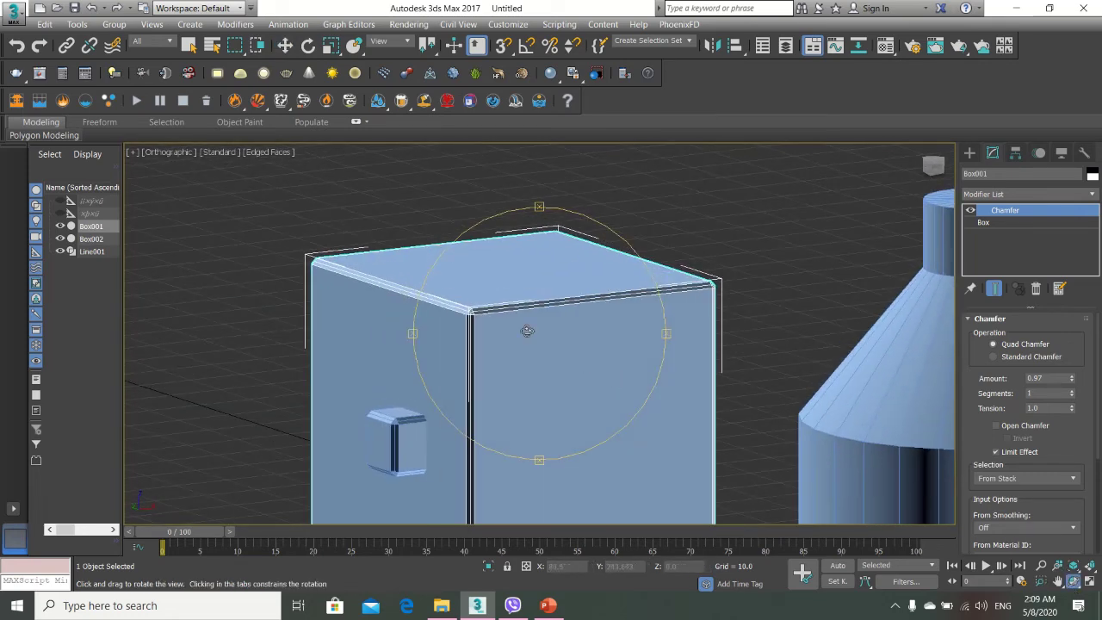
drag(492, 326, 464, 327)
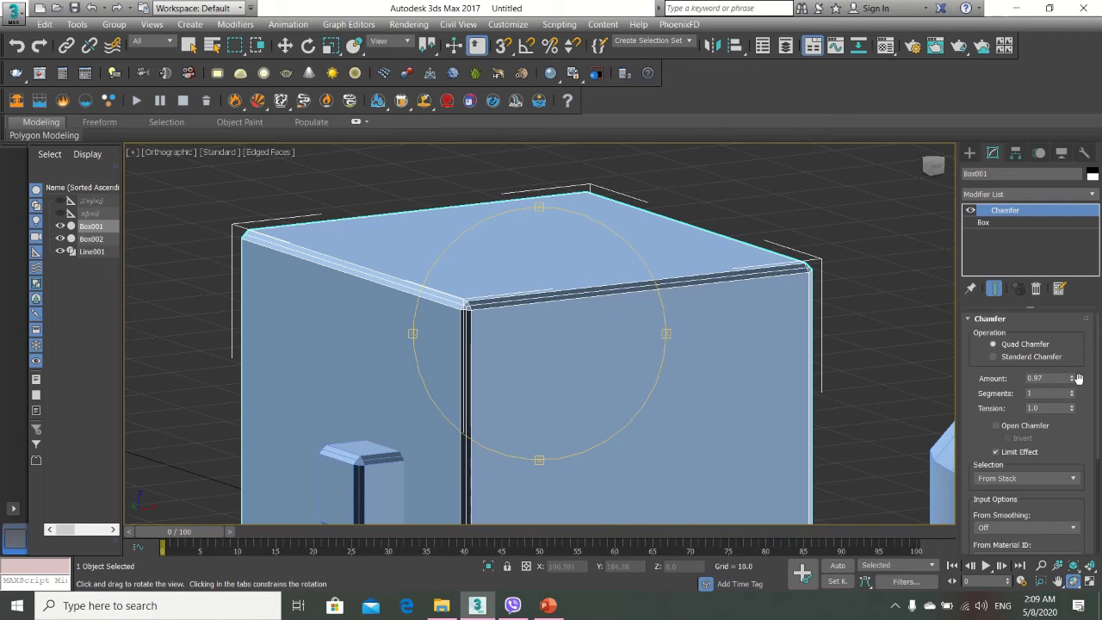
drag(1073, 381, 1072, 409)
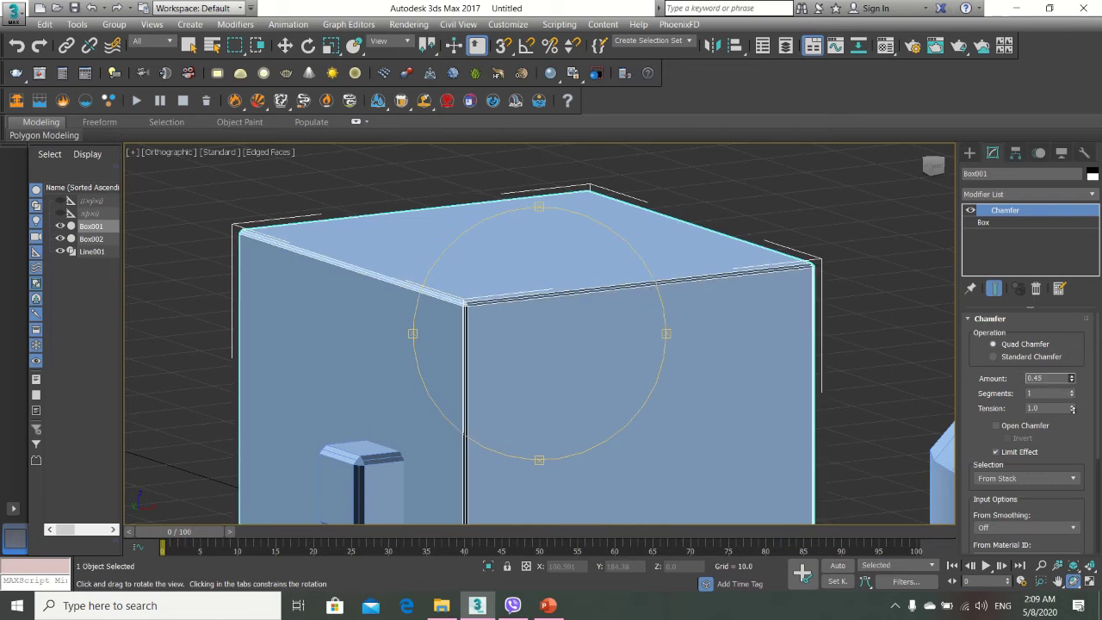
Return to the Front view and frame the chamfered box beside the upper part of the lathed object
key(f)
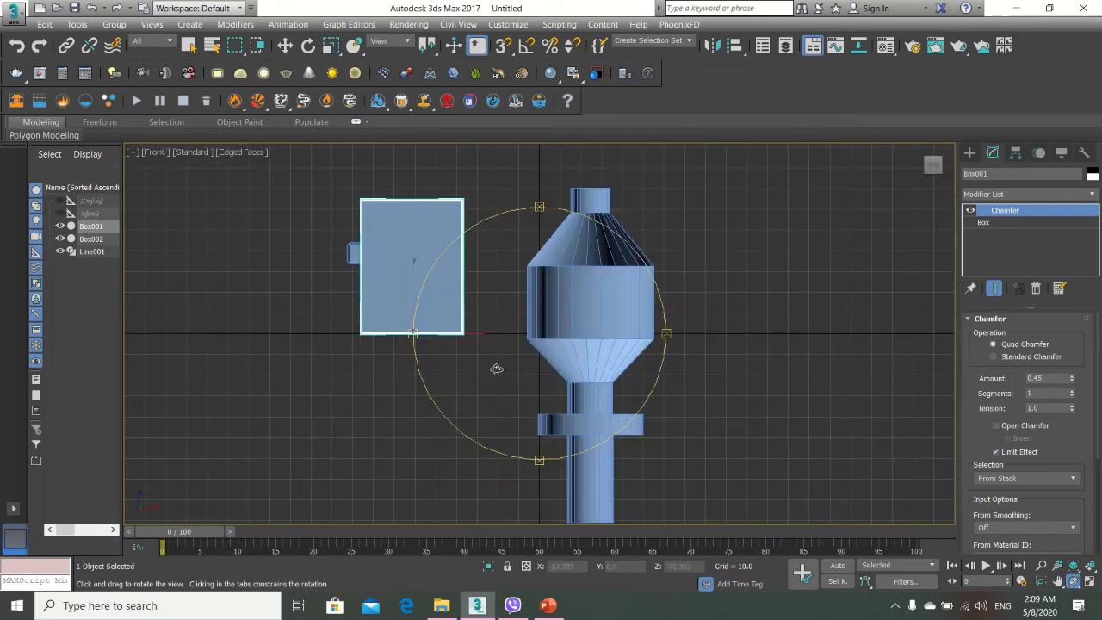
middle_drag(318, 287, 450, 324)
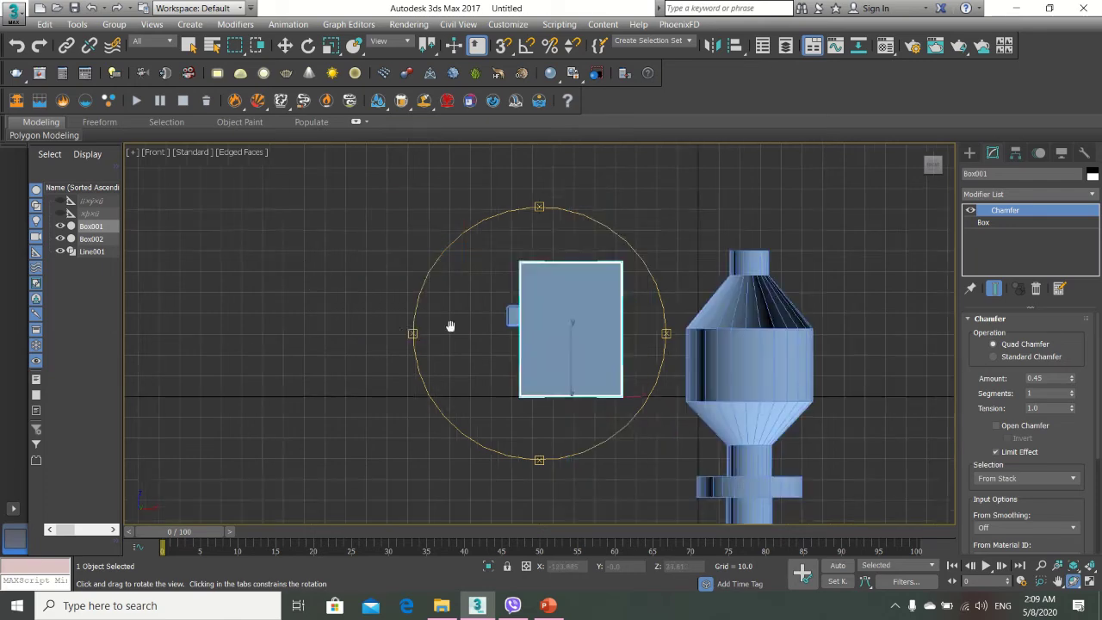
scroll(564, 324, down, 4)
scroll(564, 325, up, 8)
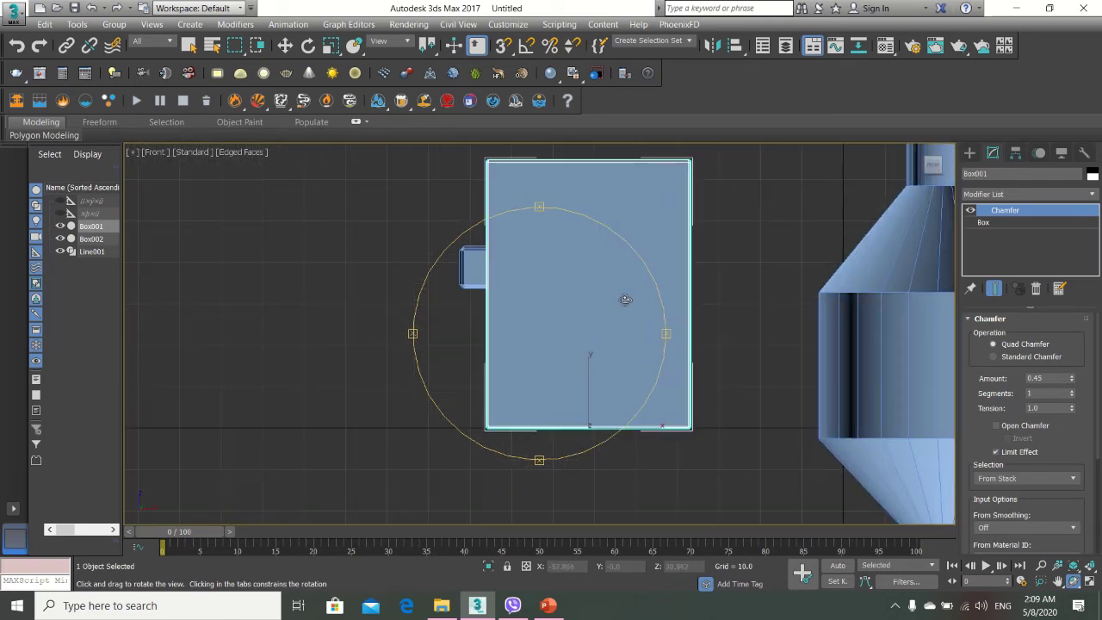
middle_drag(621, 301, 399, 342)
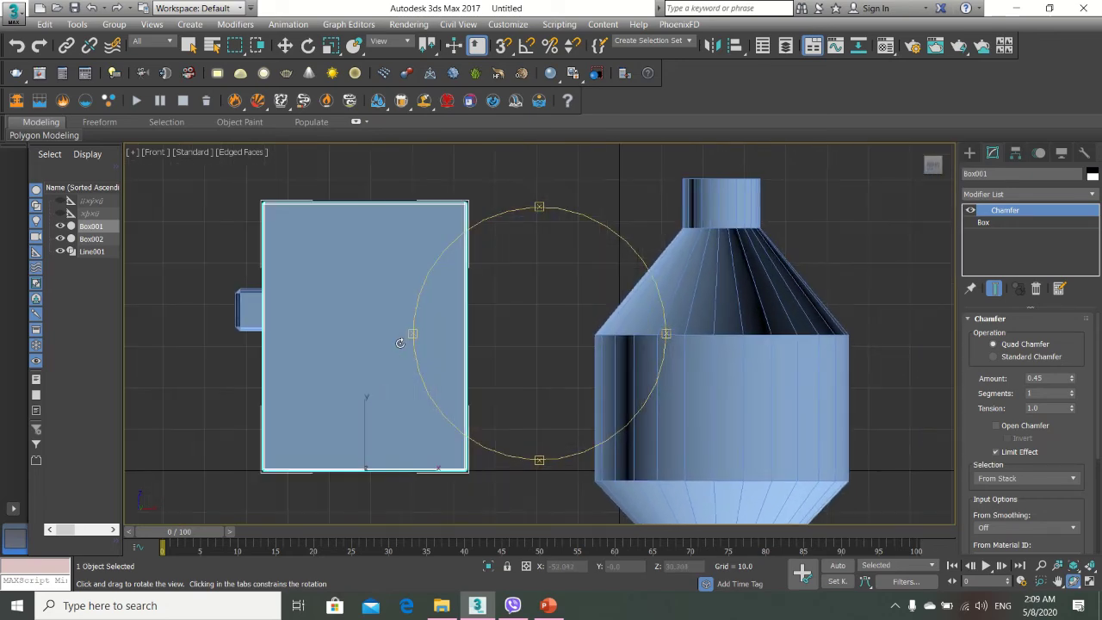
right_click(400, 343)
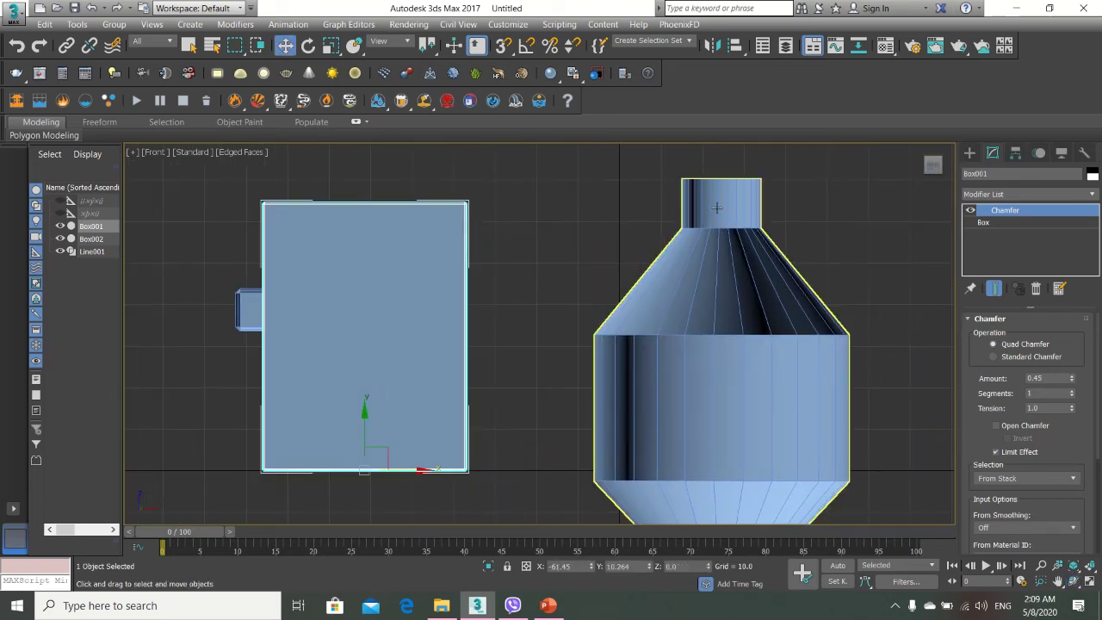
Apply a Chamfer modifier to the lathed object
click(716, 209)
click(1057, 191)
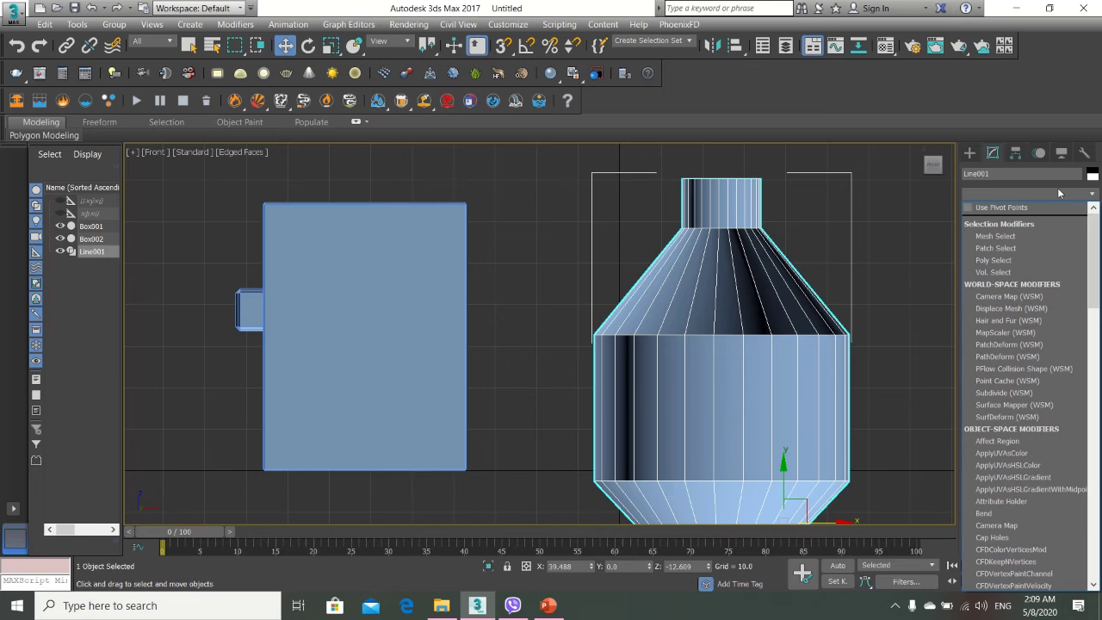
scroll(1045, 222, down, 9)
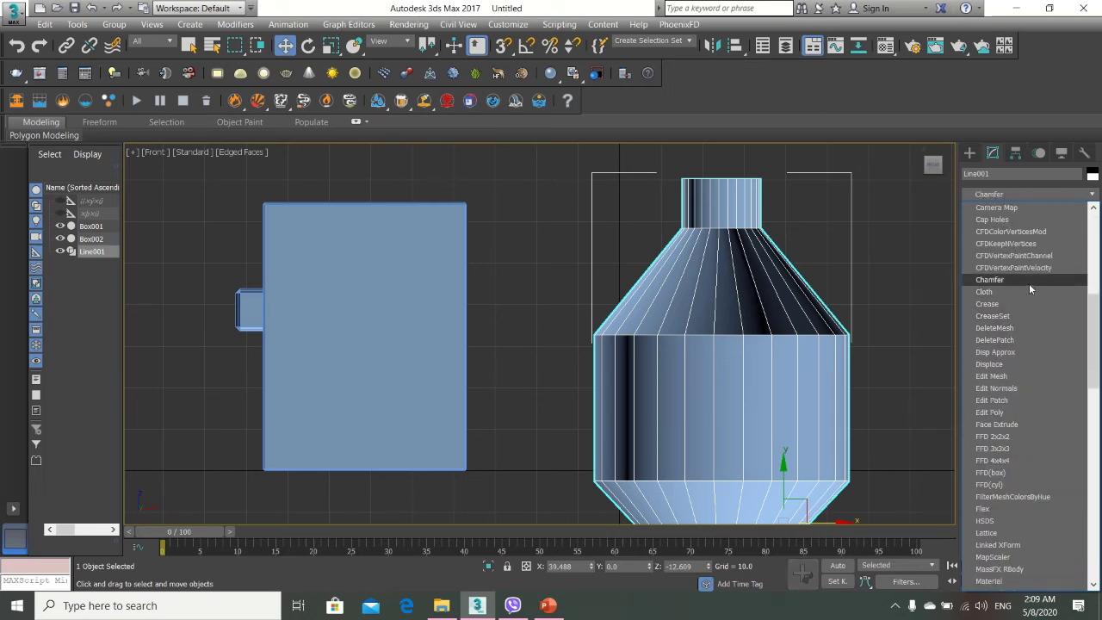
click(1028, 280)
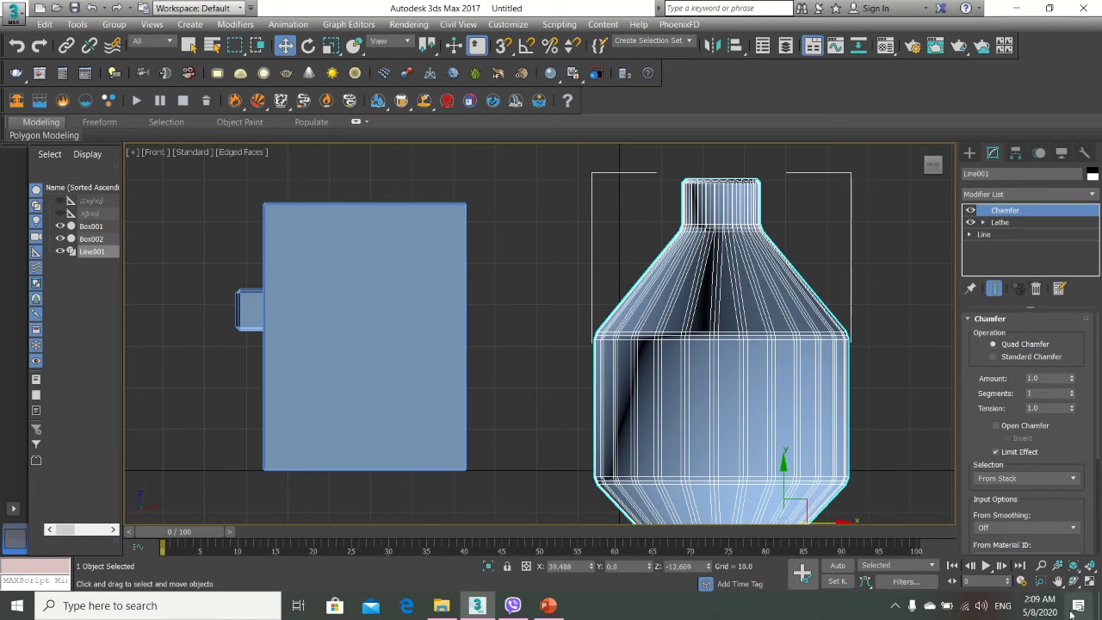
Compare the lathed object's upper edges with its Chamfer modifier off and on in a shaded Perspective view without edged faces
click(1073, 582)
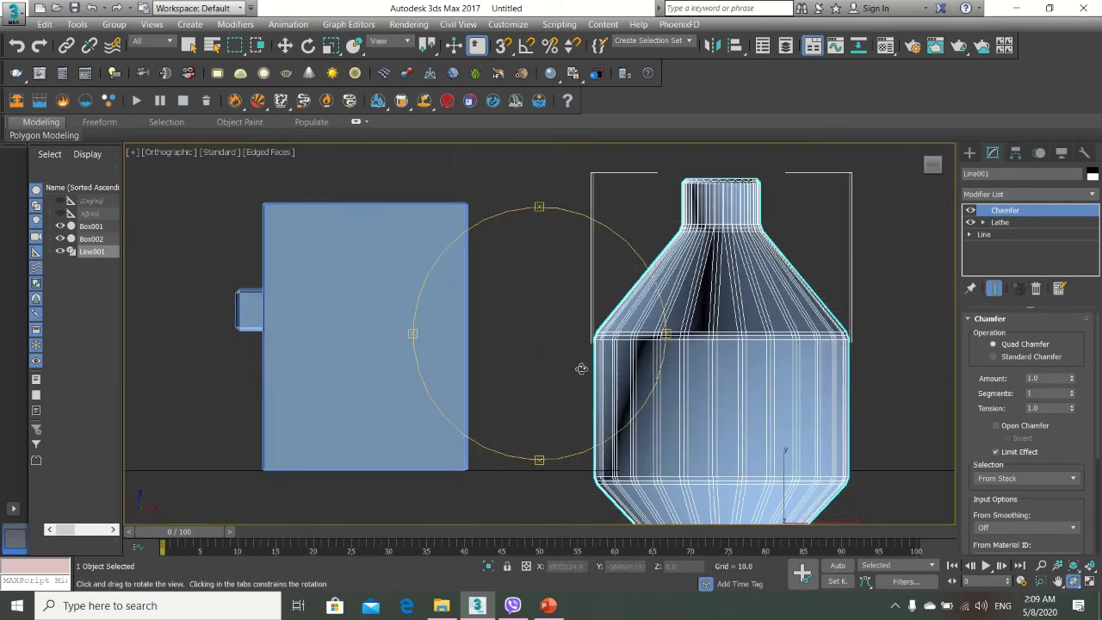
drag(582, 368, 608, 397)
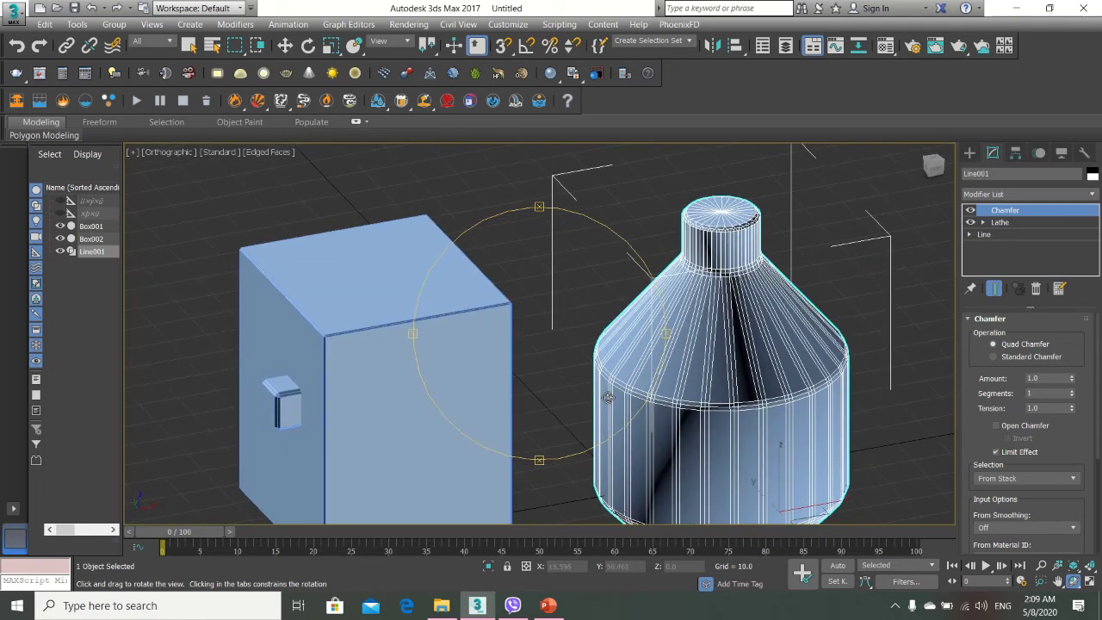
key(p)
mouse_move(704, 298)
middle_down()
mouse_move(614, 319)
mouse_move(359, 453)
mouse_move(368, 445)
middle_up()
scroll(592, 269, up, 3)
middle_drag(596, 268, 601, 325)
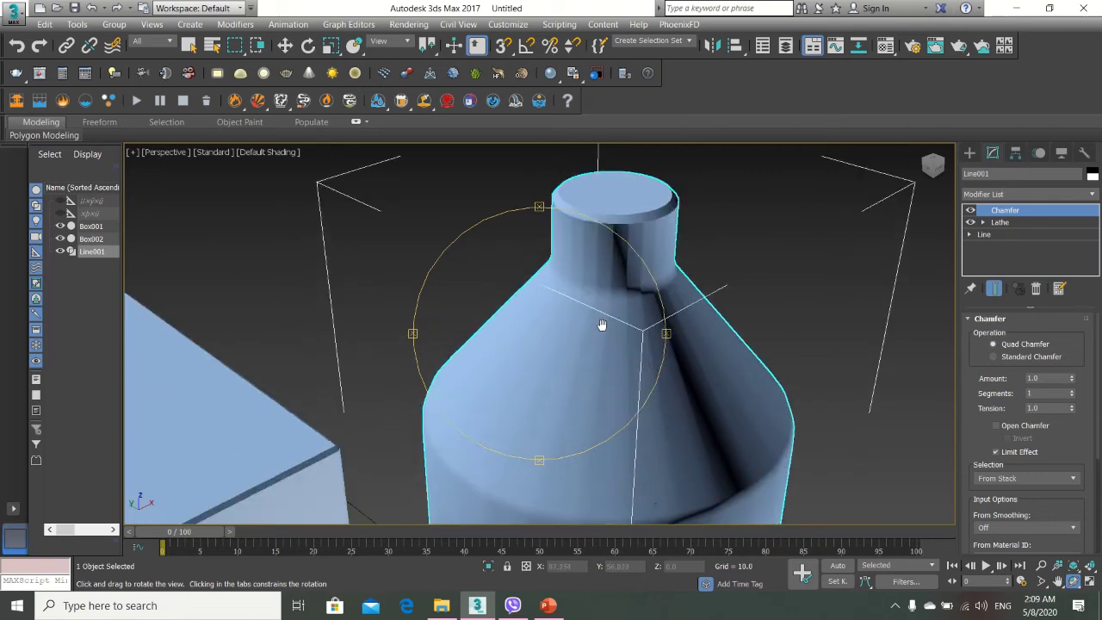
drag(602, 325, 591, 303)
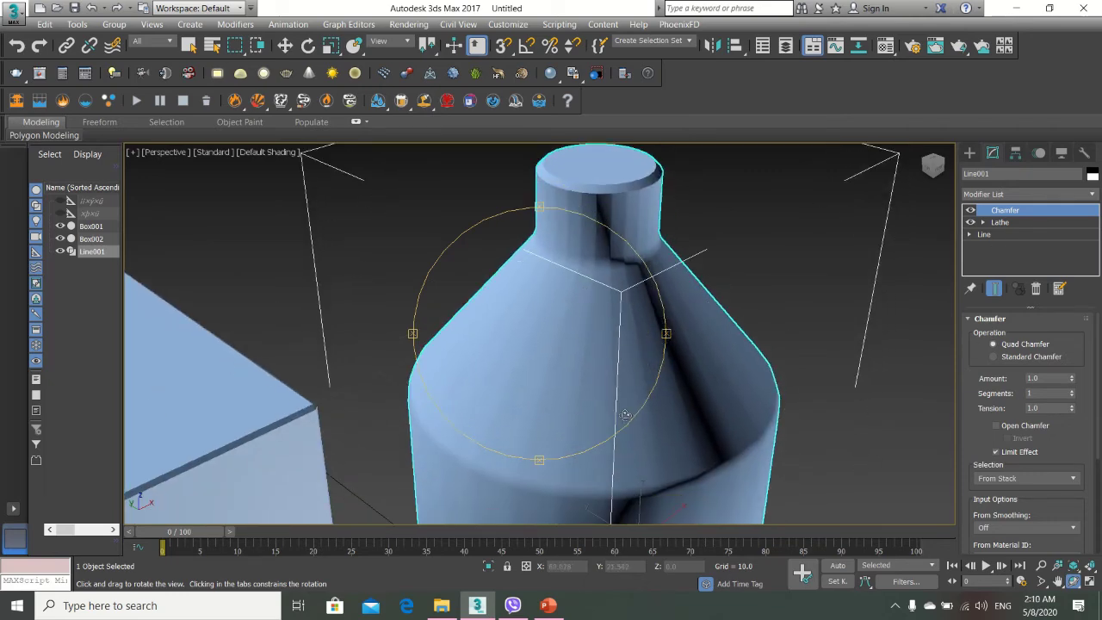
click(971, 211)
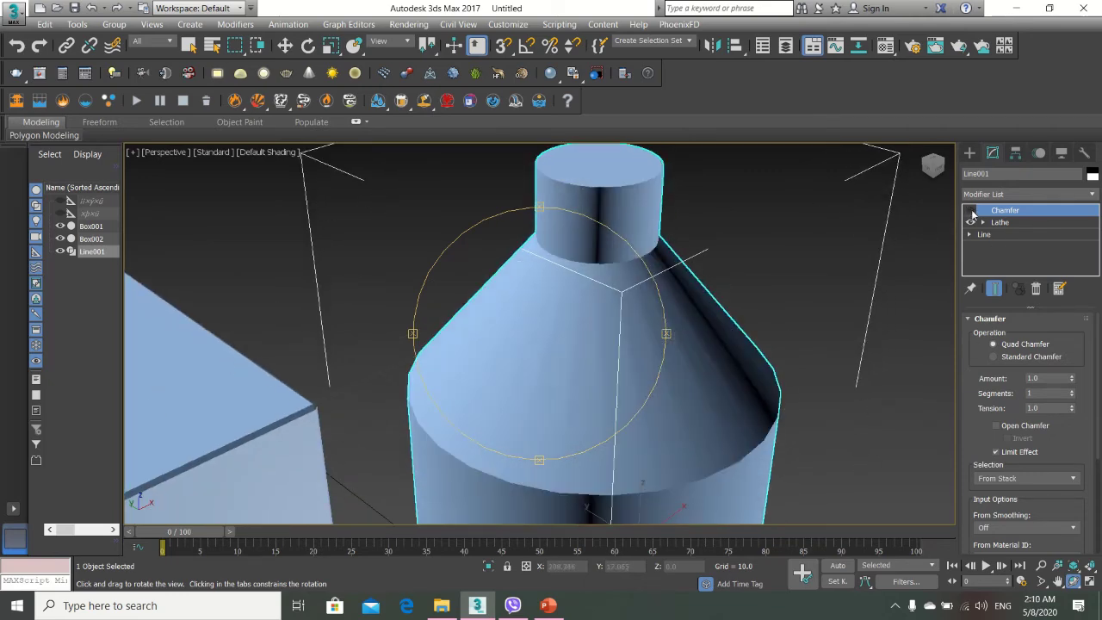
click(970, 211)
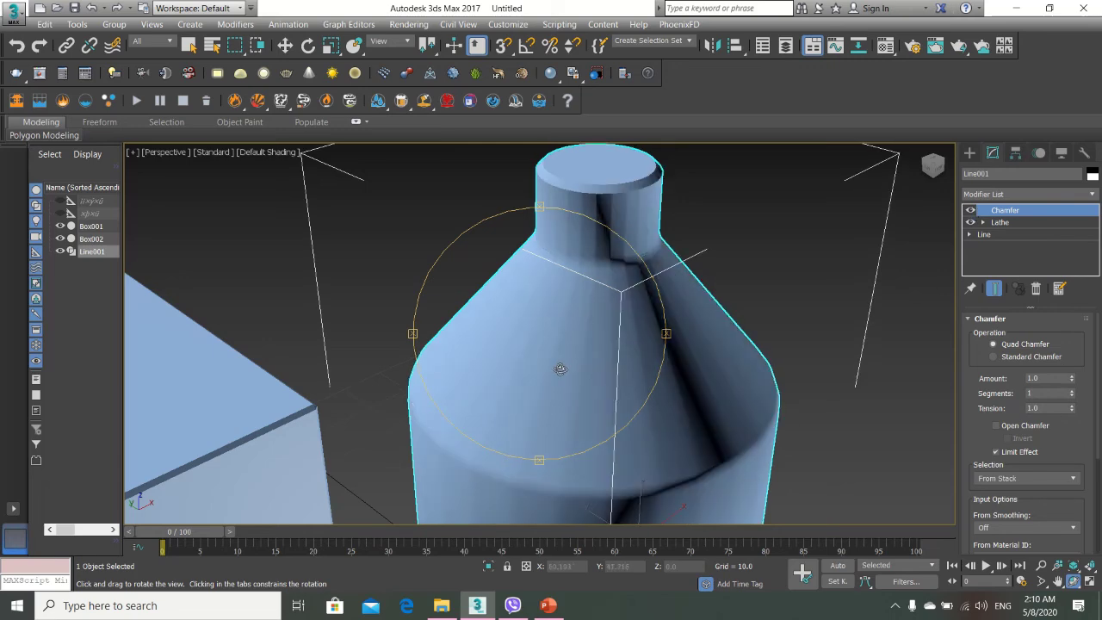
Examine the chamfered lathed object and both boxes from several angles, close up and as a whole
scroll(555, 327, down, 5)
drag(528, 376, 555, 315)
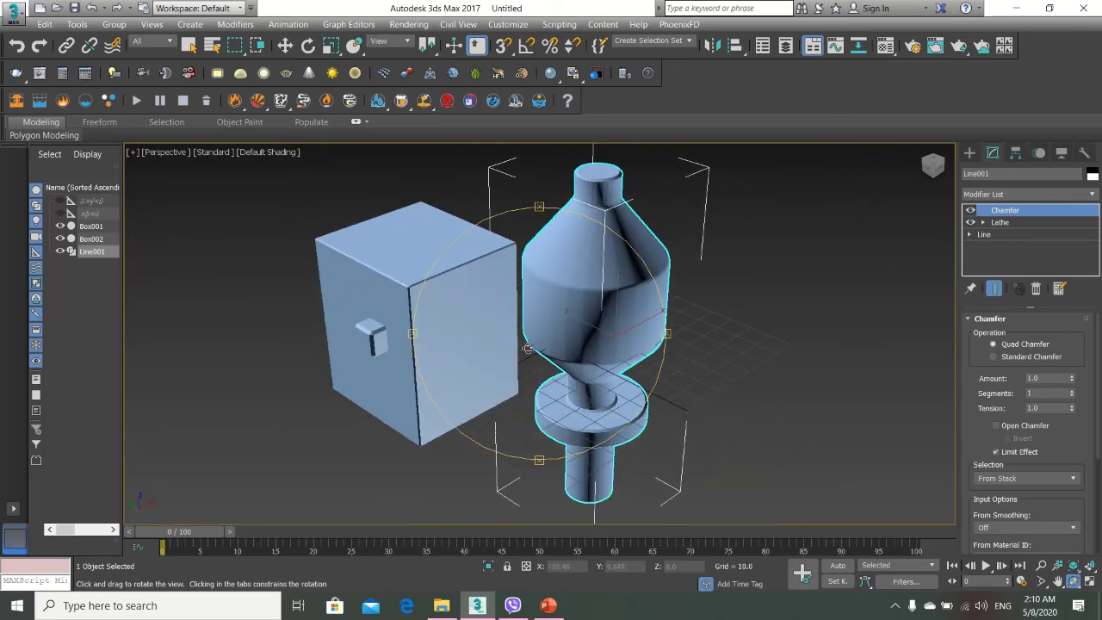
scroll(527, 348, up, 5)
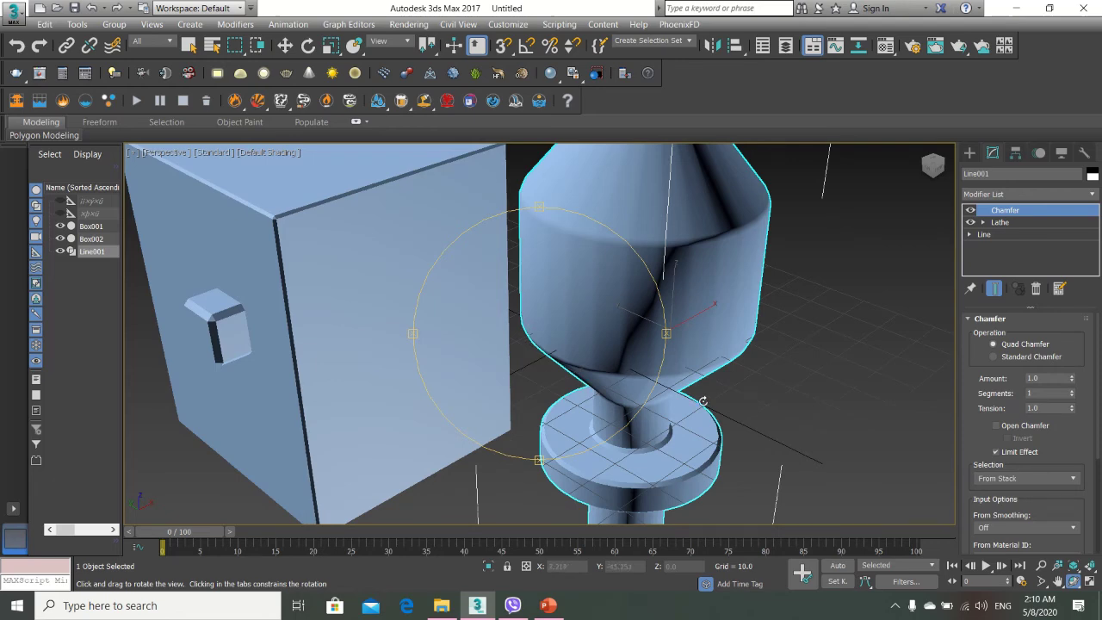
scroll(586, 401, down, 8)
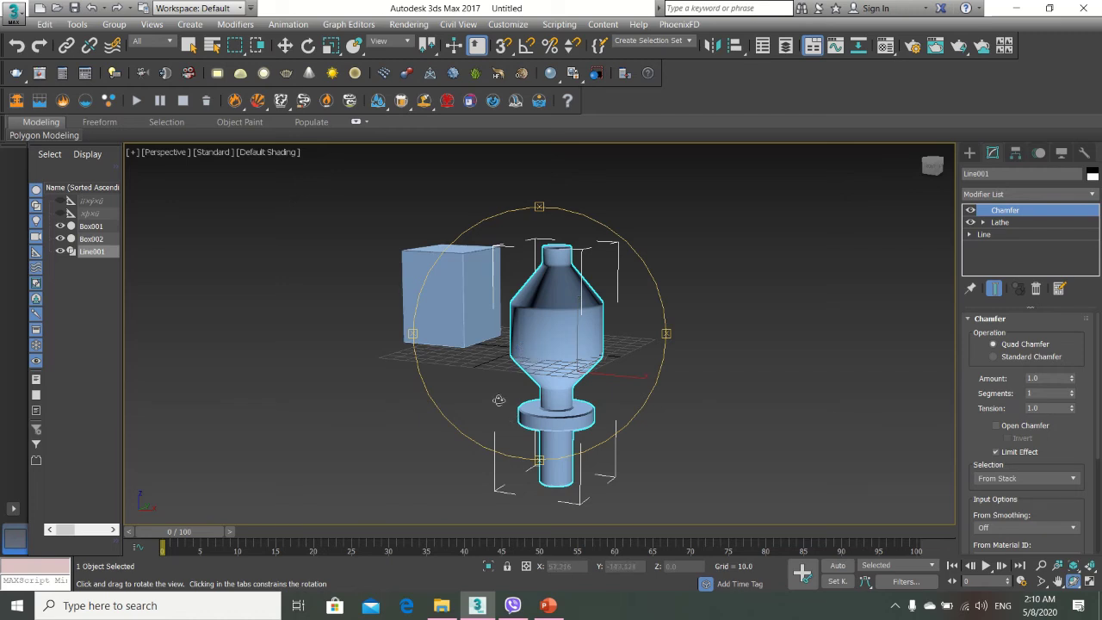
drag(488, 404, 556, 410)
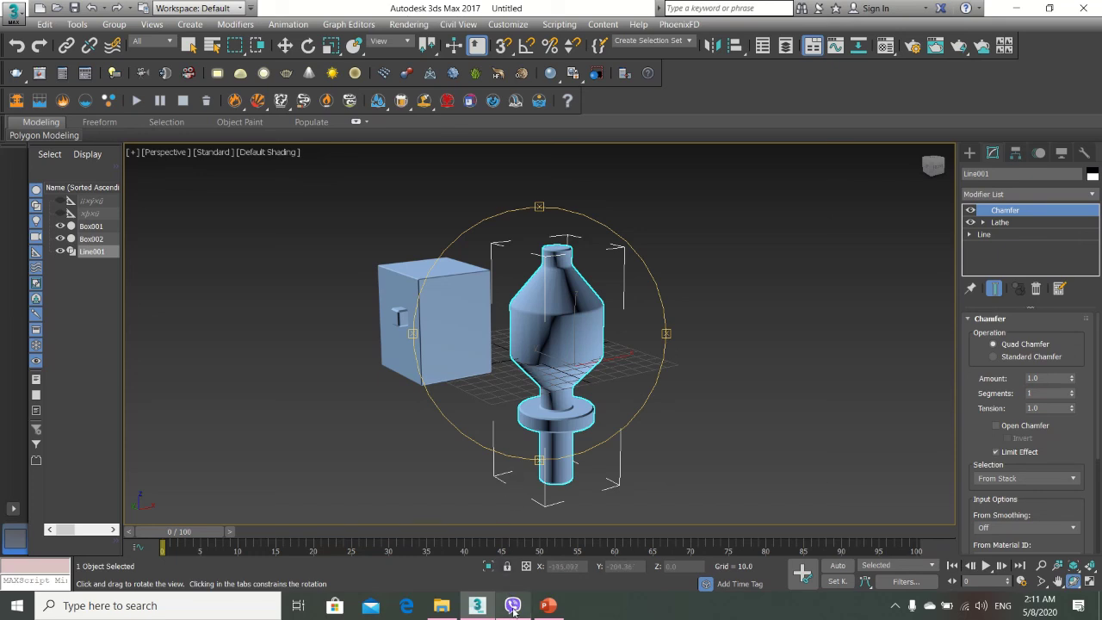
mouse_move(513, 607)
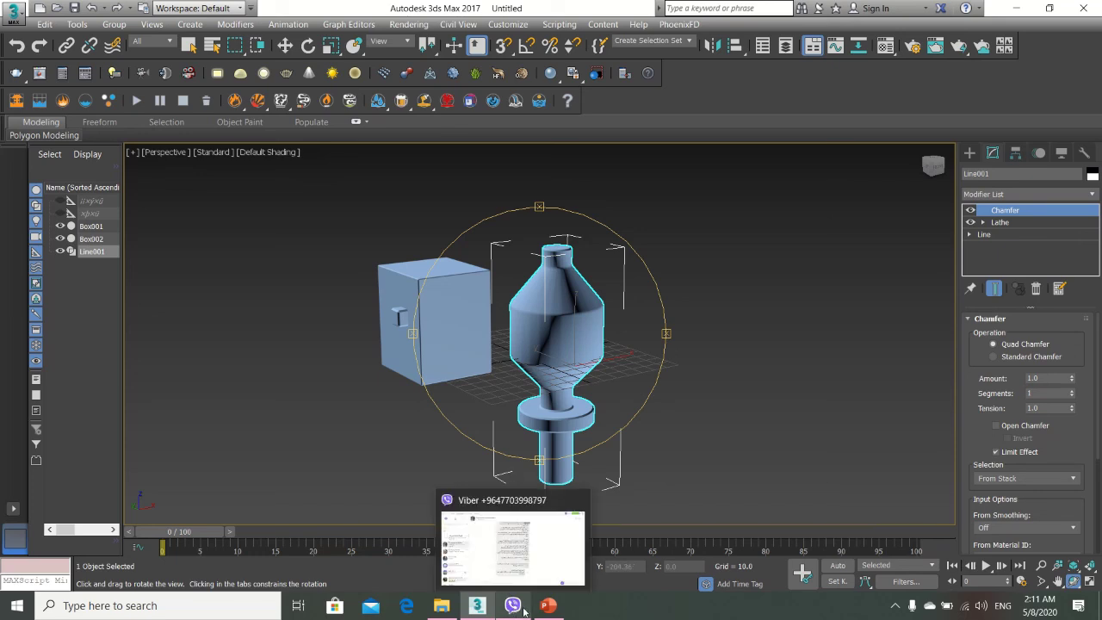